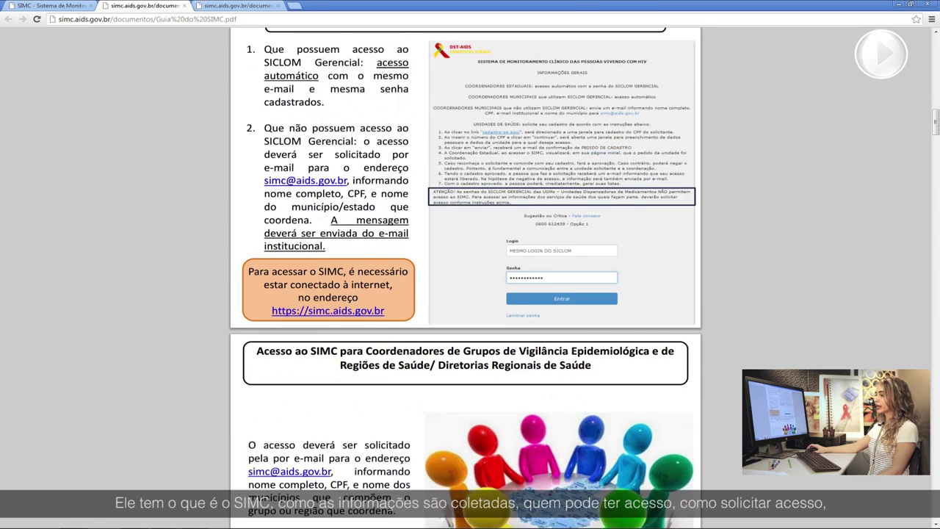
Review the SIMC guide's pages on requesting access and on the system's GAP treatment report functions
scroll(466, 279, "down", 3)
scroll(466, 279, "down", 10)
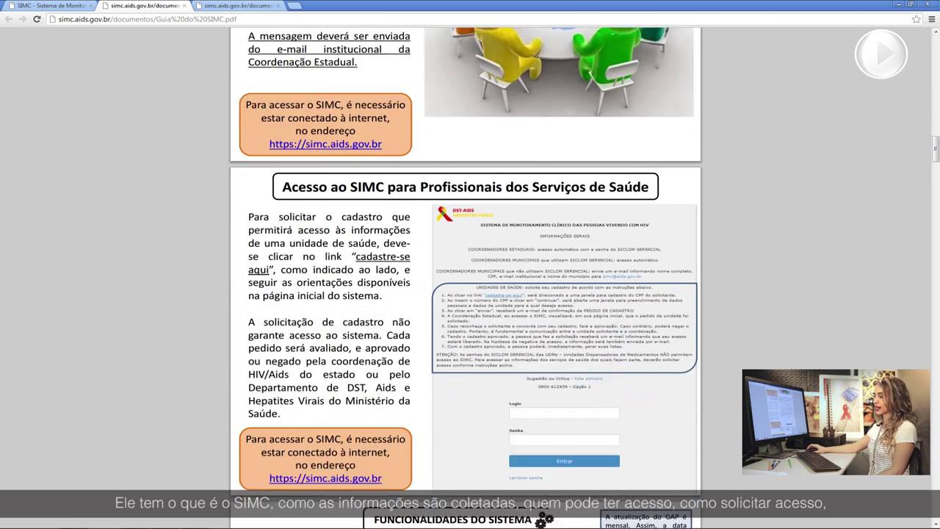
scroll(466, 279, "down", 1)
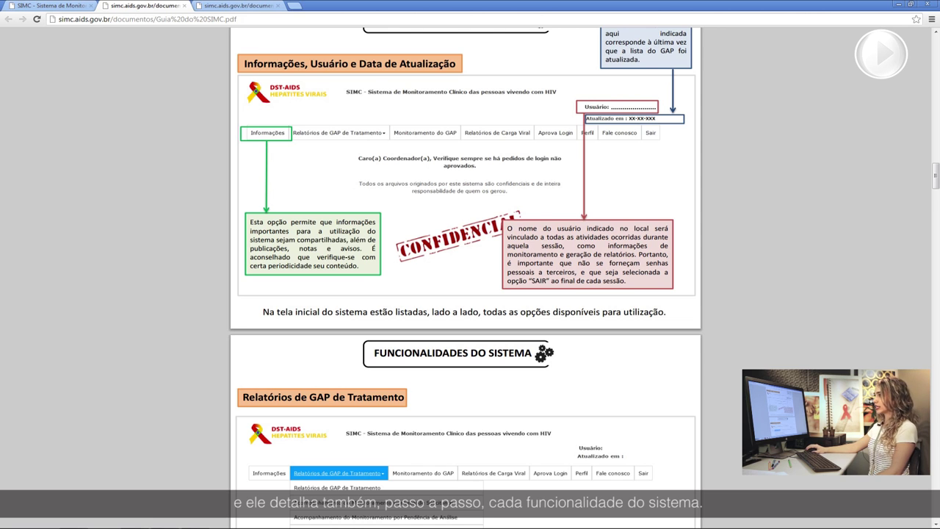
scroll(465, 279, "down", 10)
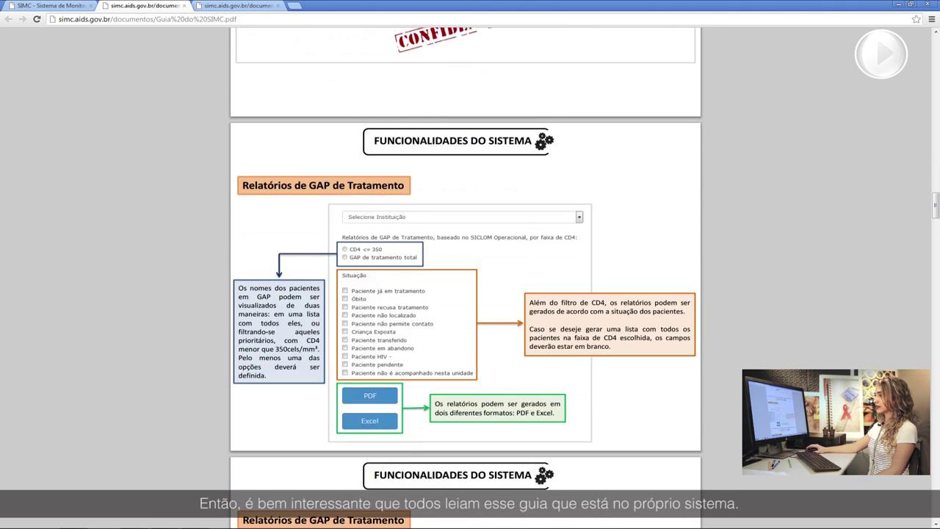
scroll(466, 279, "down", 5)
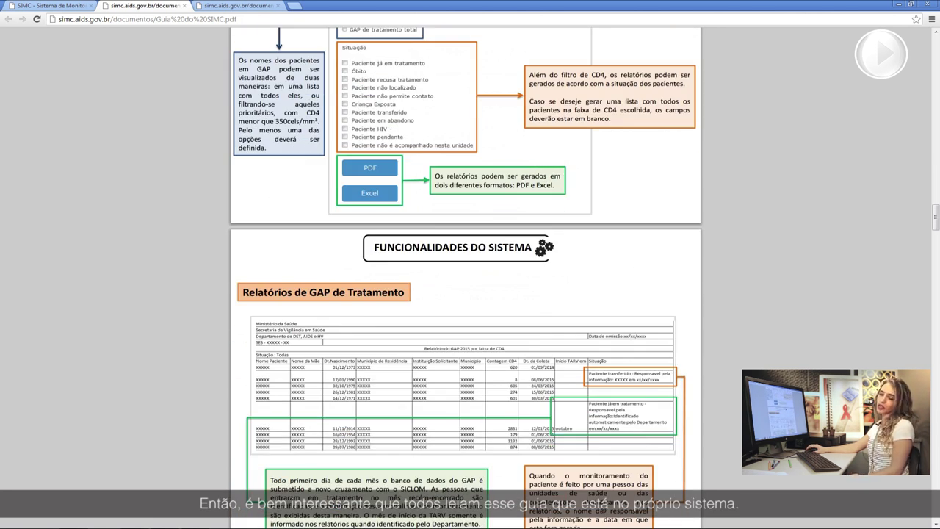
scroll(466, 279, "up", 10)
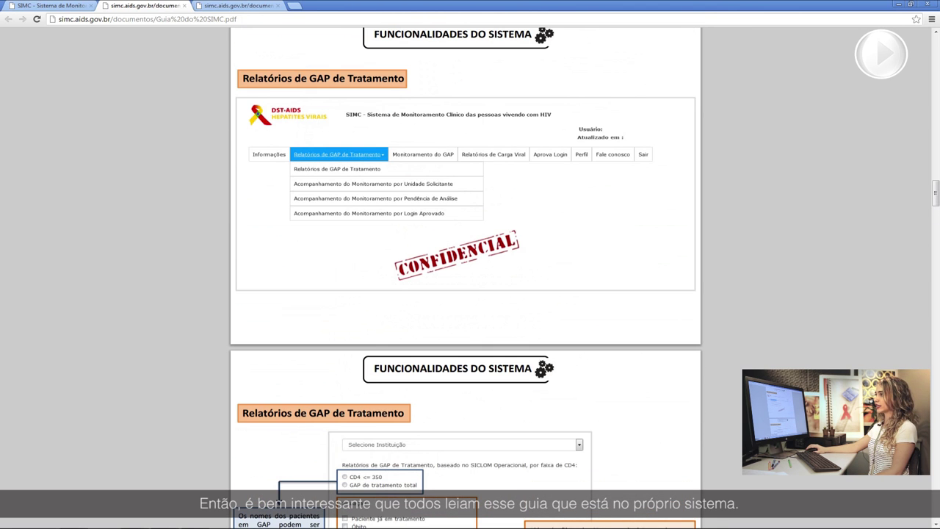
Open the Relatórios de GAP de Tratamento form in the SIMC system and browse its list of institutions
left_click(50, 6)
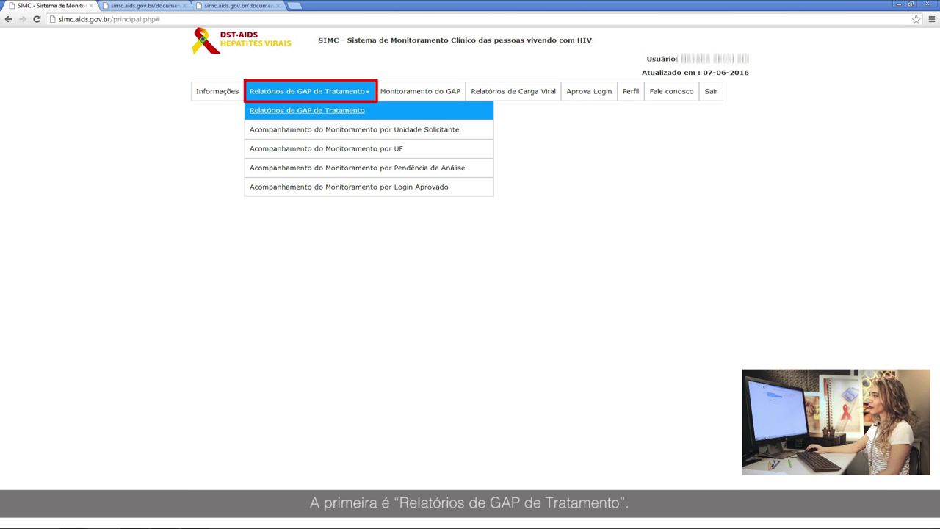
left_click(307, 110)
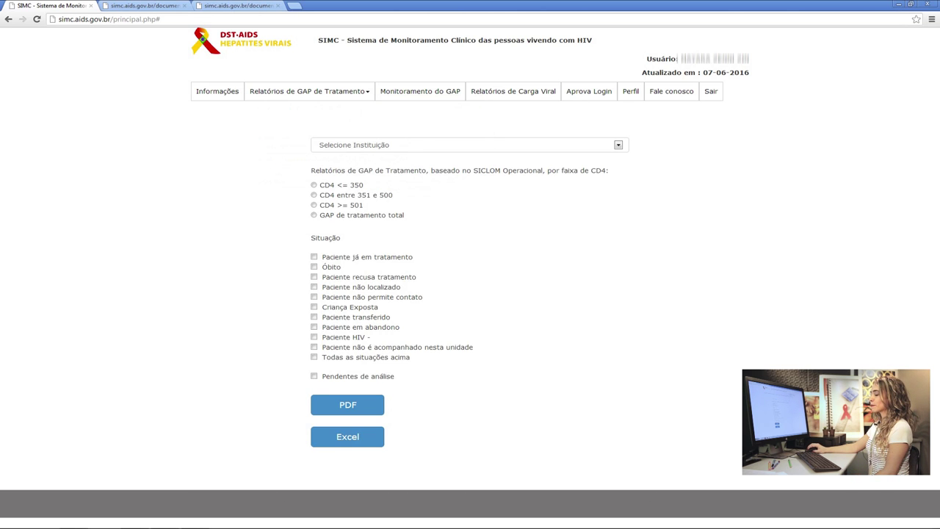
left_click(618, 145)
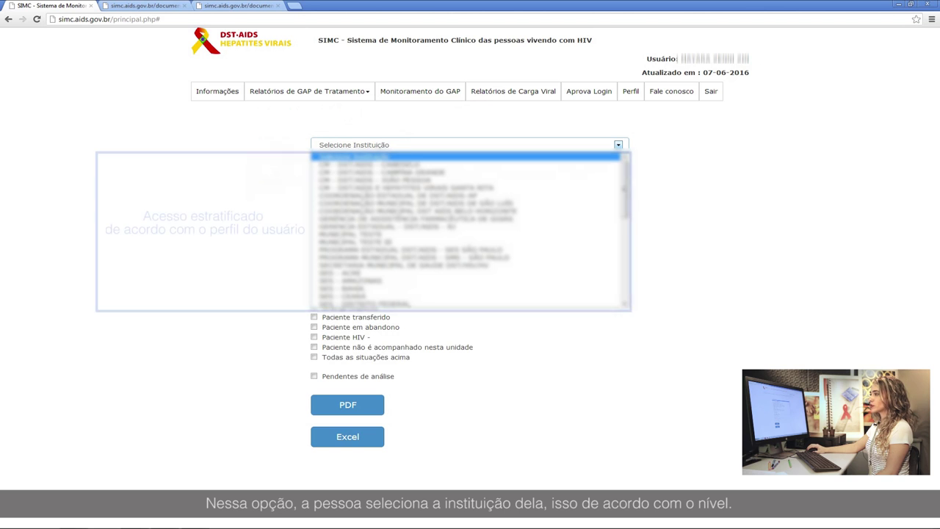
key("Down")
key("Down")
key("Down")
key("Down")
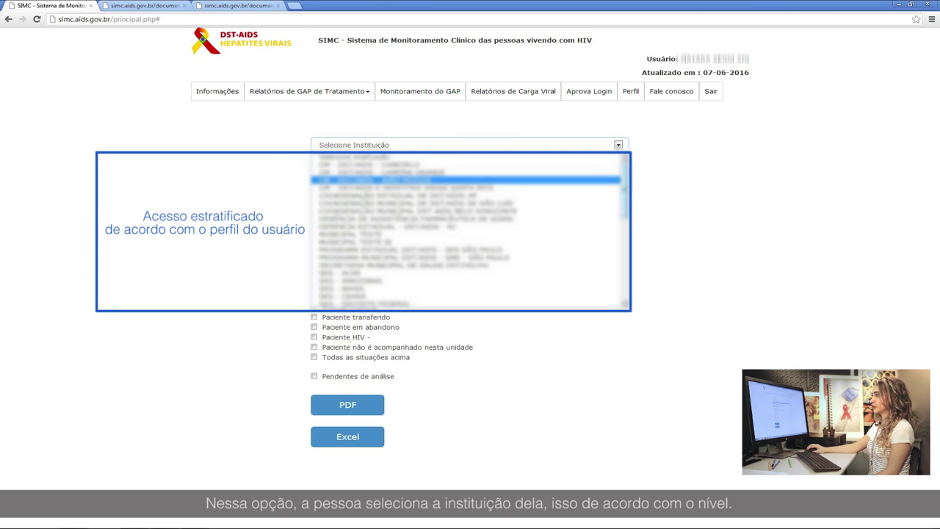
left_click_drag(625, 186, 625, 234)
scroll(470, 232, "down", 4)
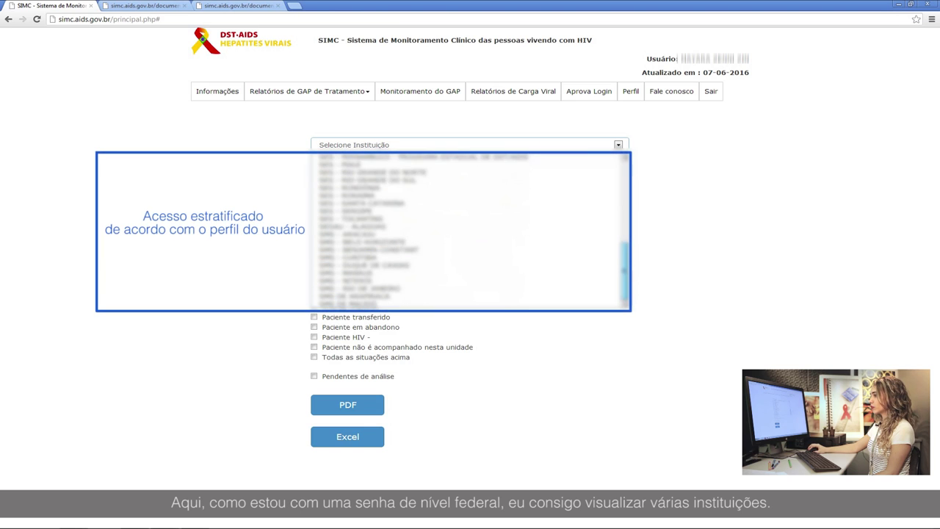
scroll(470, 231, "up", 9)
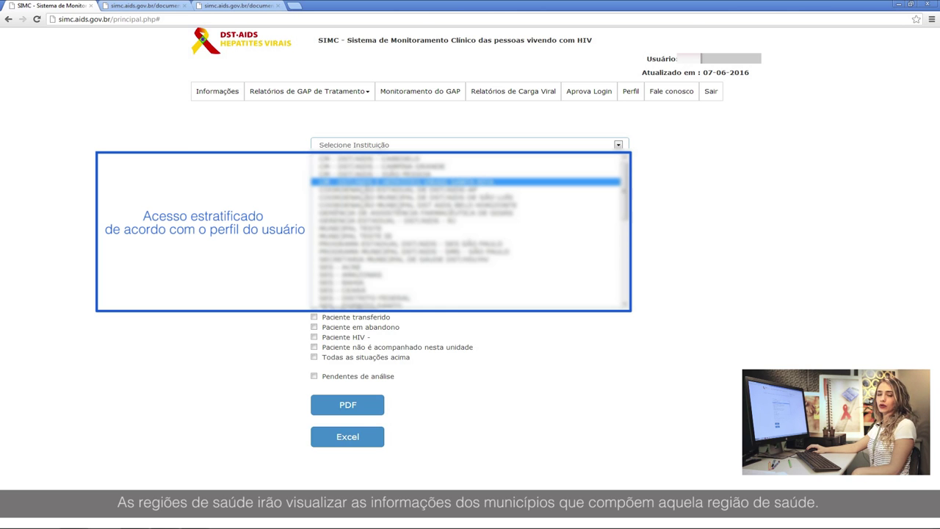
Select the Coordenação Municipal de DST/Aids de São Luís as the report's institution
key("Down")
key("Down")
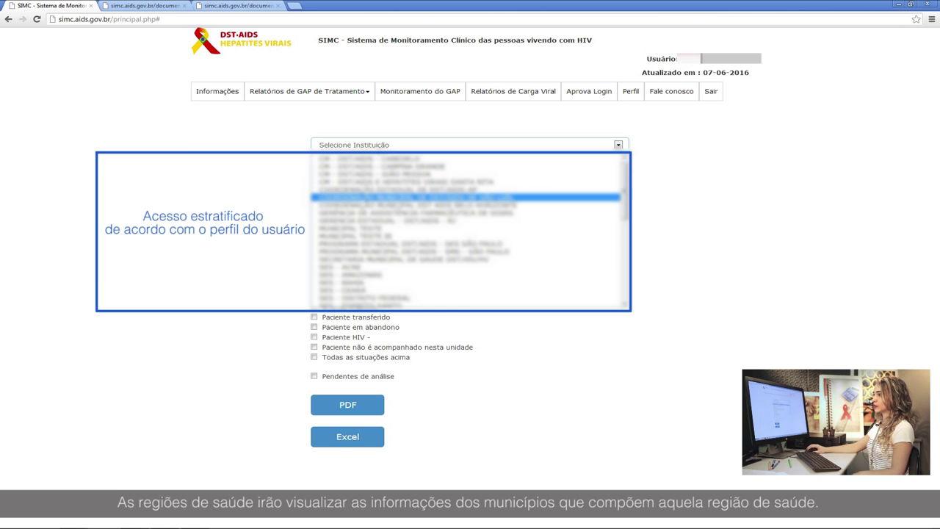
key("Up")
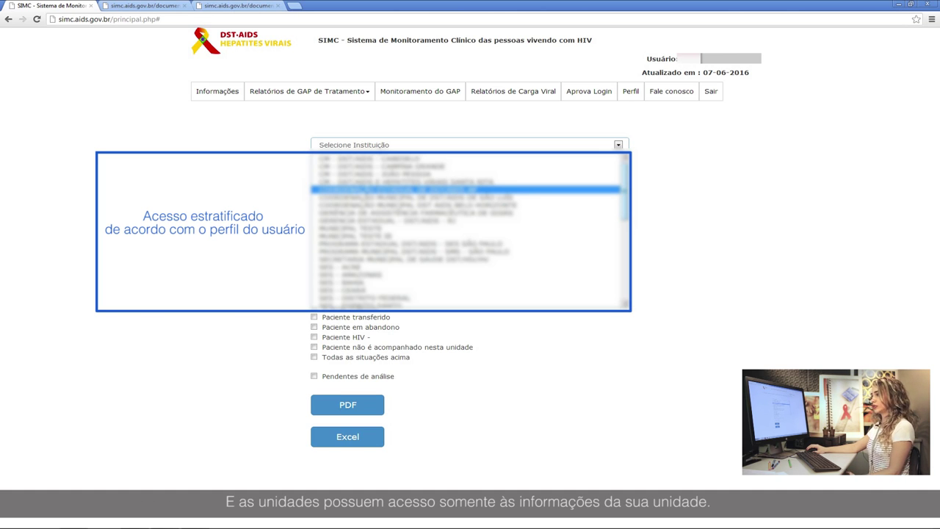
key("Down")
key("Down")
key("Up")
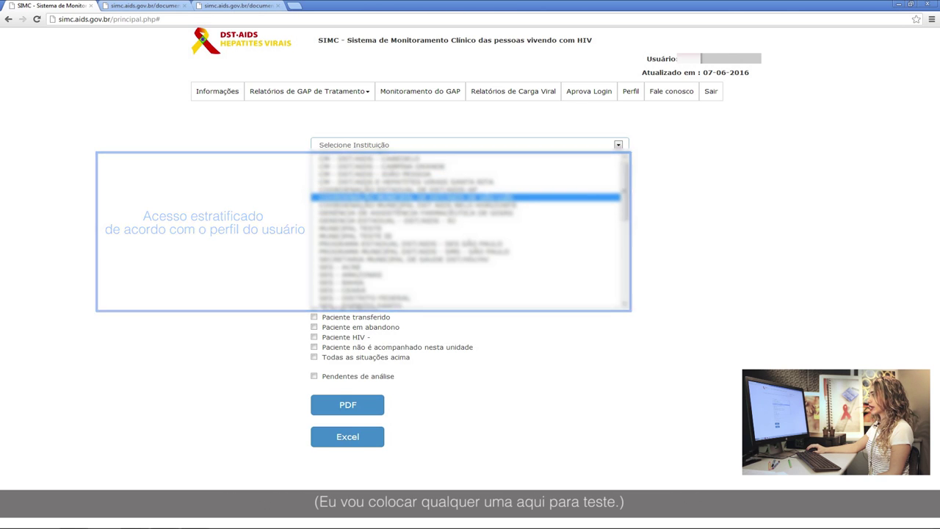
key("Return")
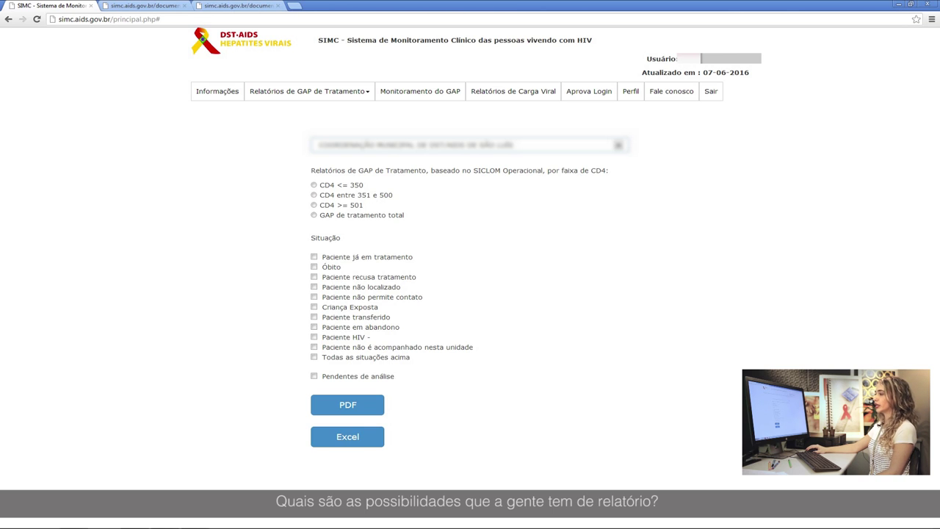
Generate the GAP de tratamento total report in Excel format and open the downloaded spreadsheet despite the format warning
left_click(314, 215)
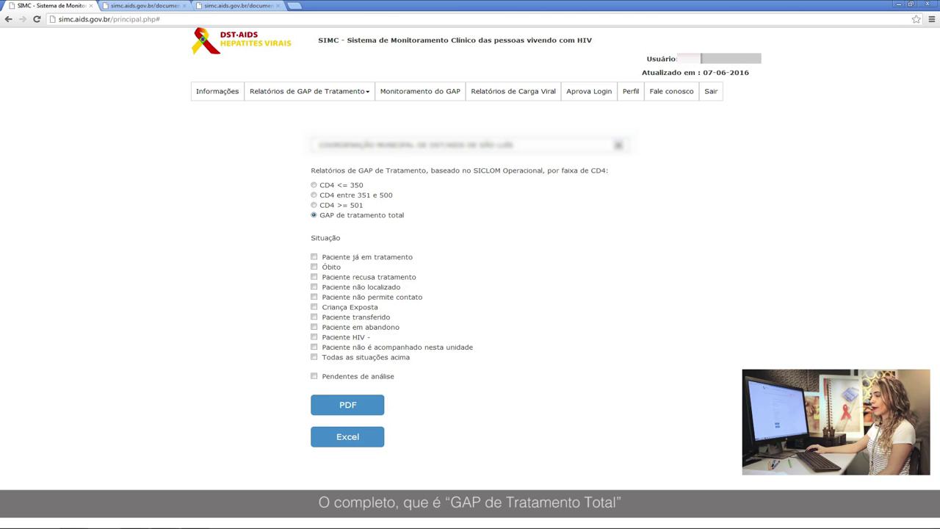
left_click(347, 437)
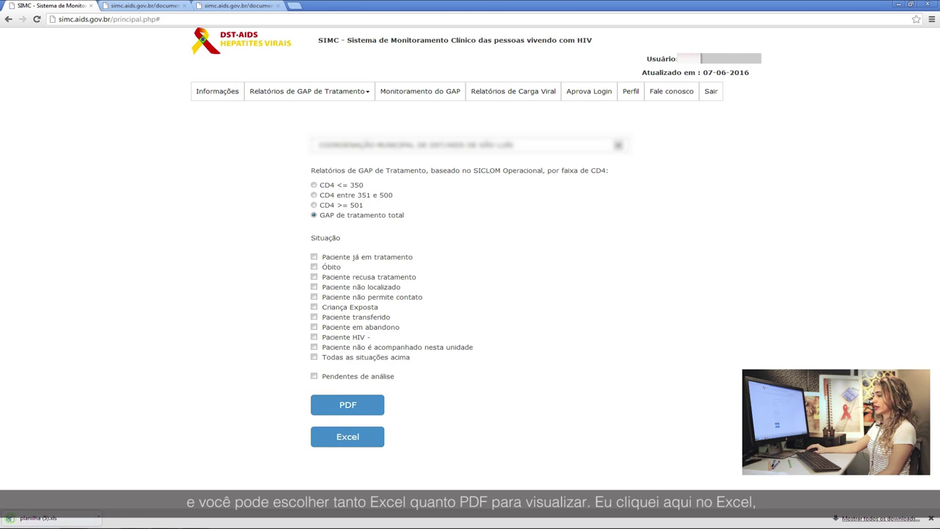
left_click(36, 518)
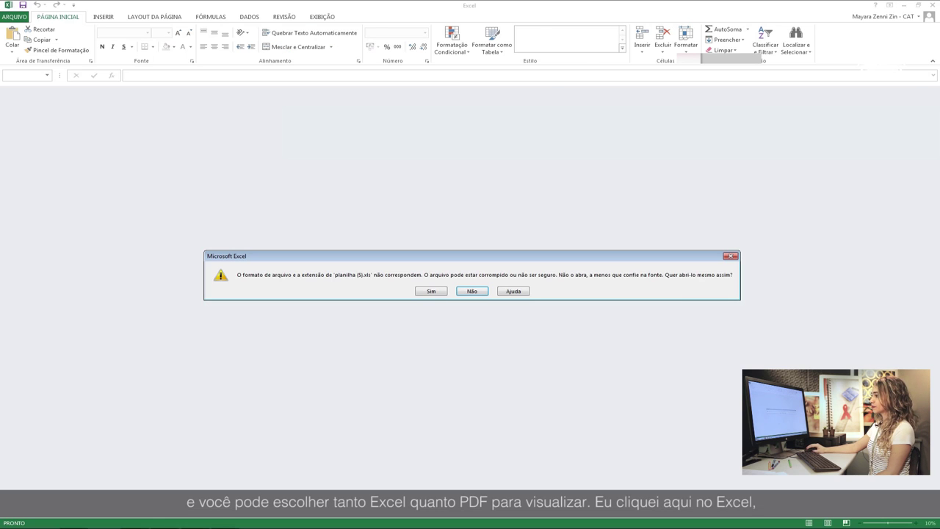
key("Return")
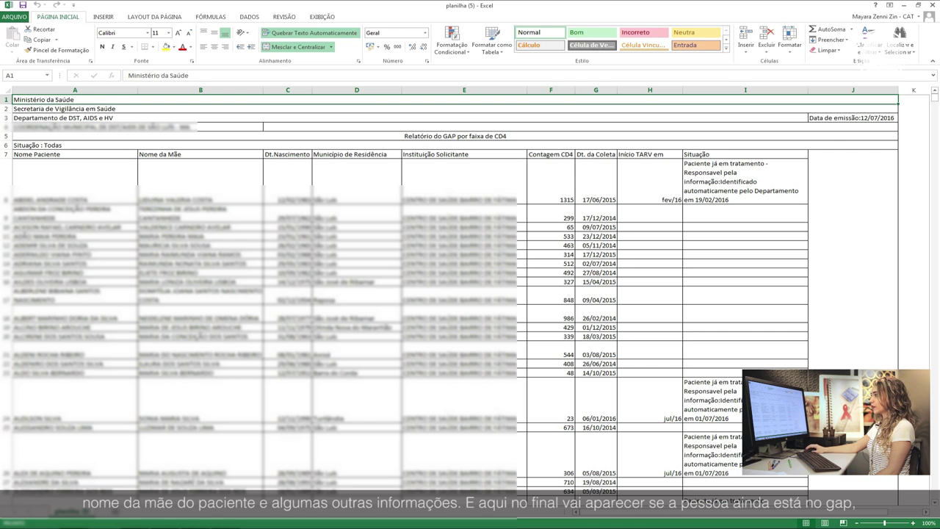
Examine the TARV start date, Situação and CD4 count entries in the first patient rows of the report
left_click(650, 182)
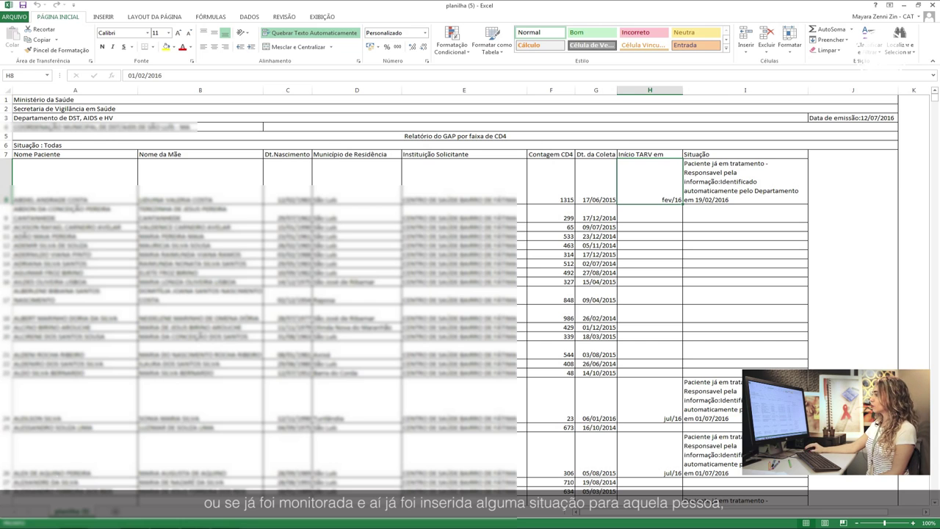
left_click(746, 182)
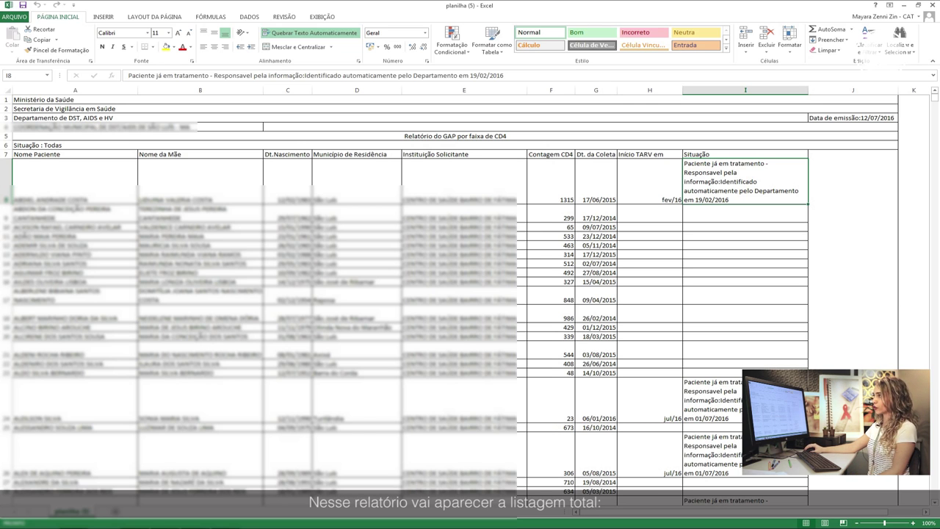
left_click(551, 214)
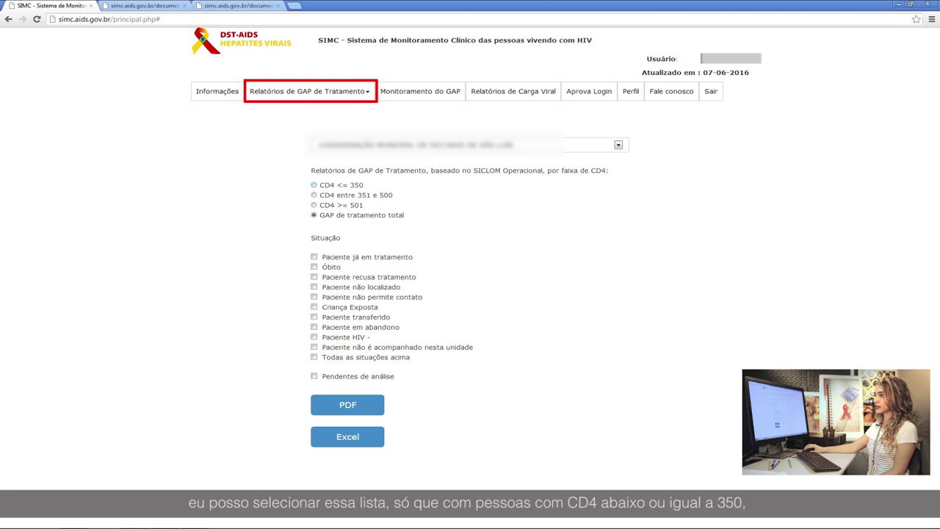
Try the CD4 <= 350 range and the situations Paciente não localizado and Criança Exposta as report filters
left_click(314, 185)
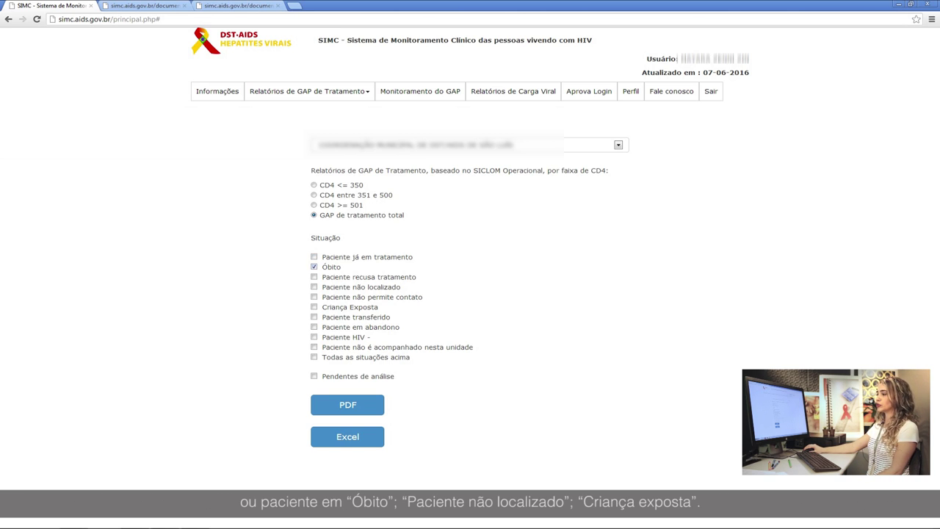
left_click(314, 286)
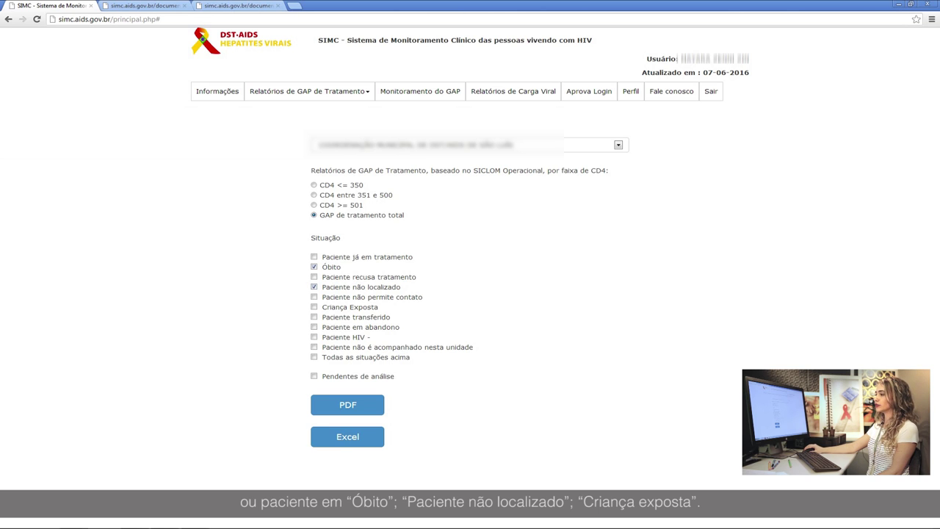
left_click(313, 307)
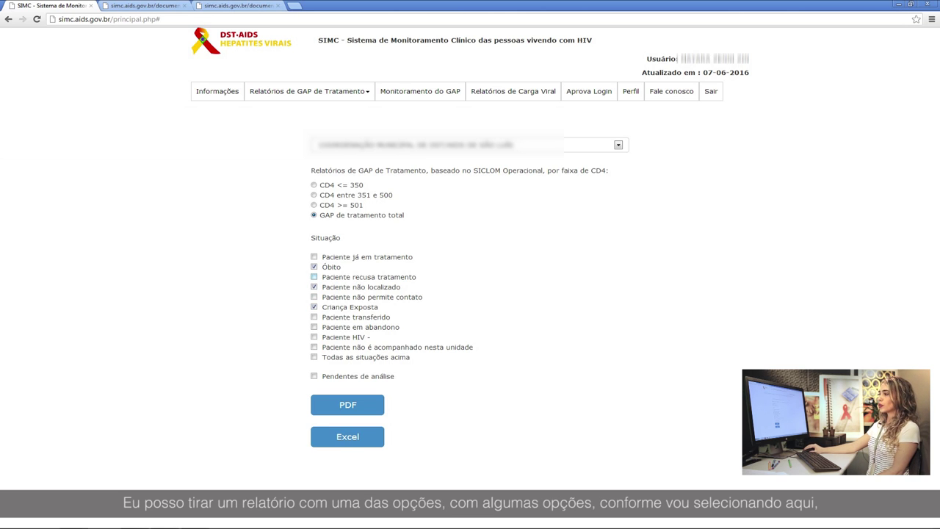
Clear the individual situations, try Todas as situações acima, and leave only Pendentes de análise selected
left_click(314, 256)
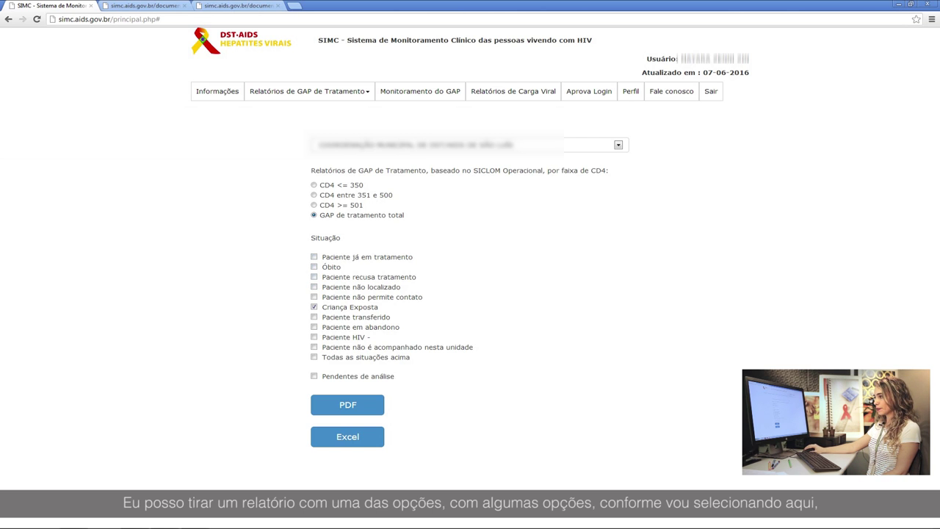
left_click(314, 307)
left_click(314, 357)
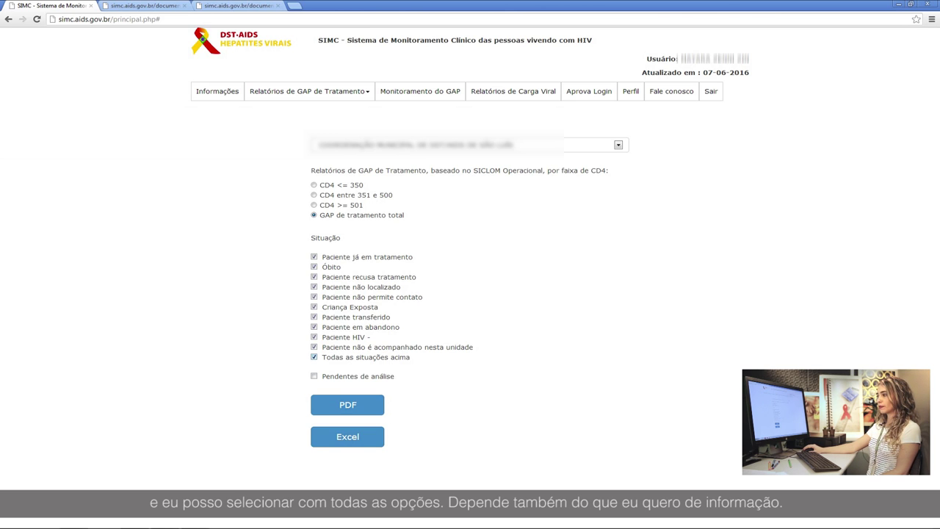
left_click(314, 357)
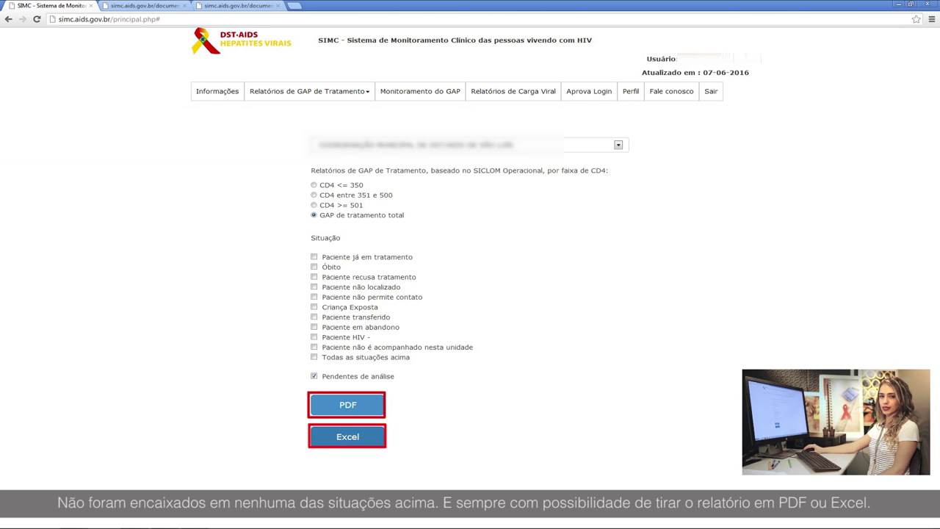
Generate the Acompanhamento do Monitoramento por Unidade Solicitante report for the São Paulo municipal programme with GAP de tratamento total, and open it in Excel
mouse_move(309, 92)
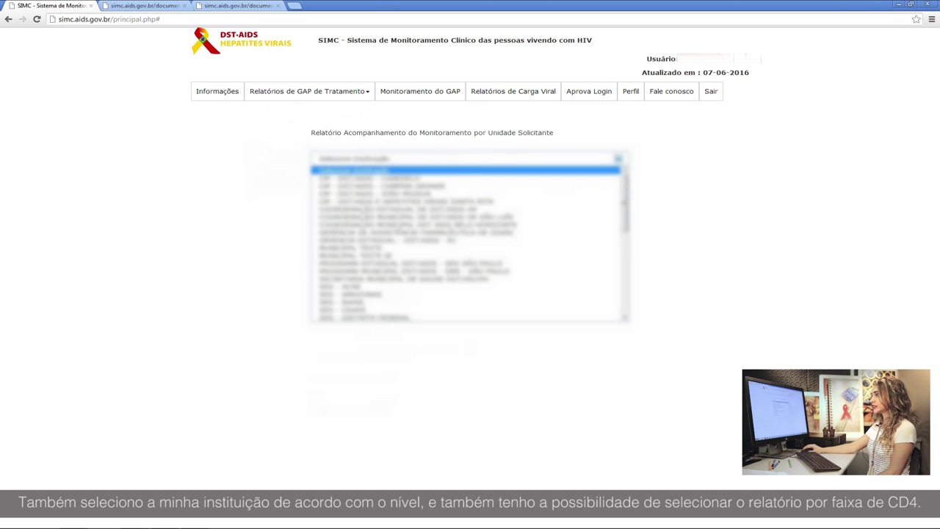
left_click(415, 271)
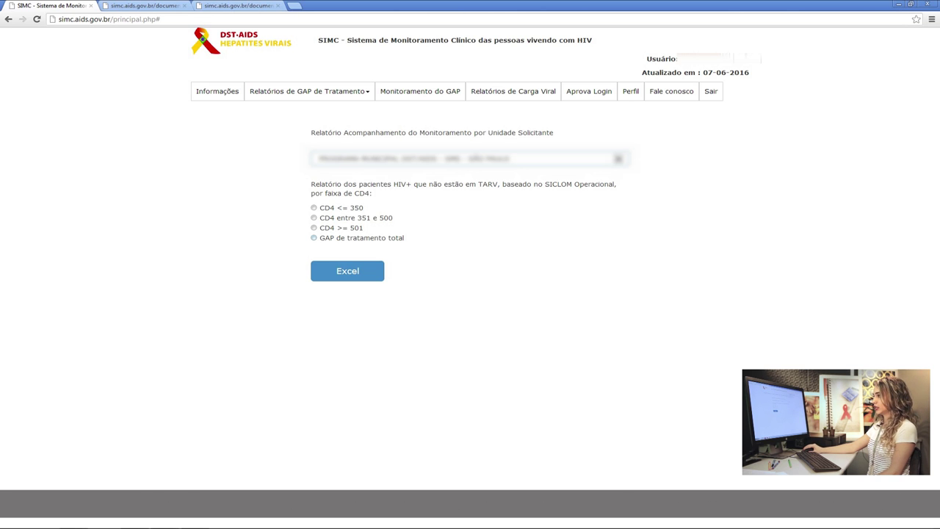
left_click(313, 238)
left_click(348, 271)
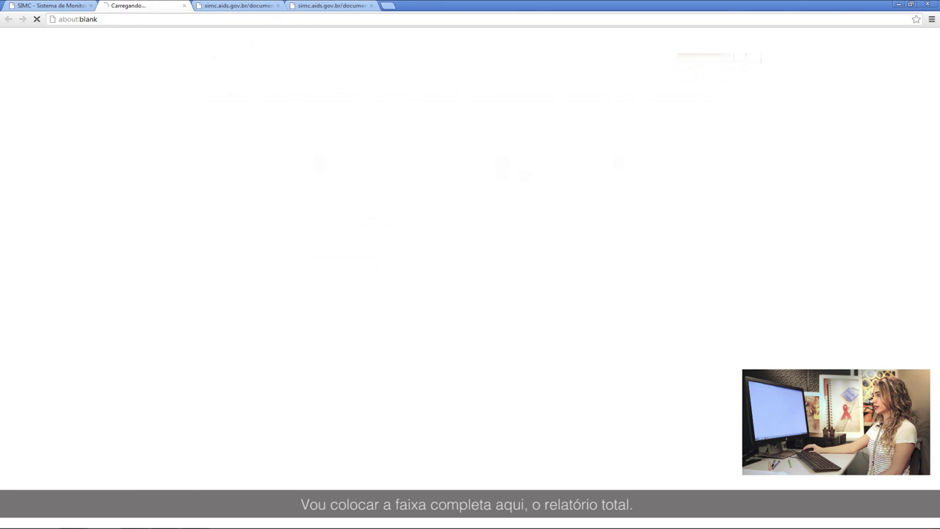
left_click(41, 518)
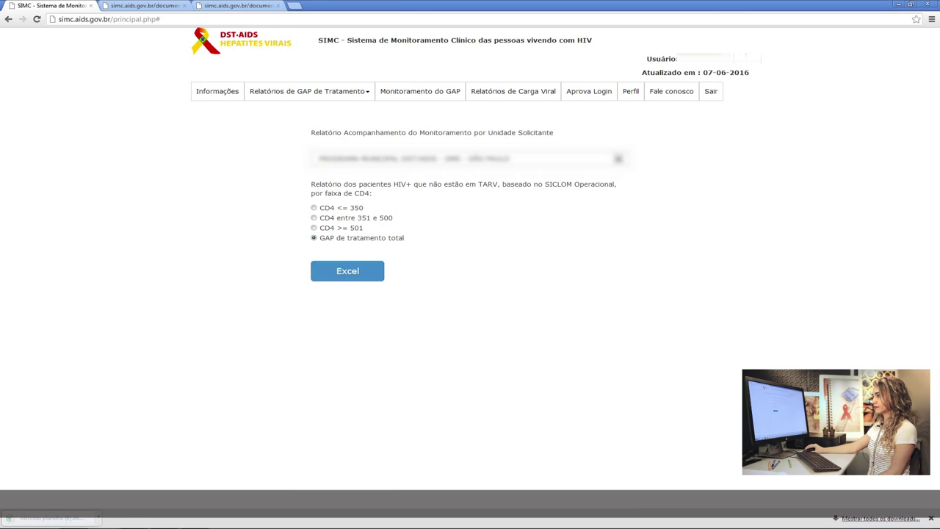
left_click(431, 291)
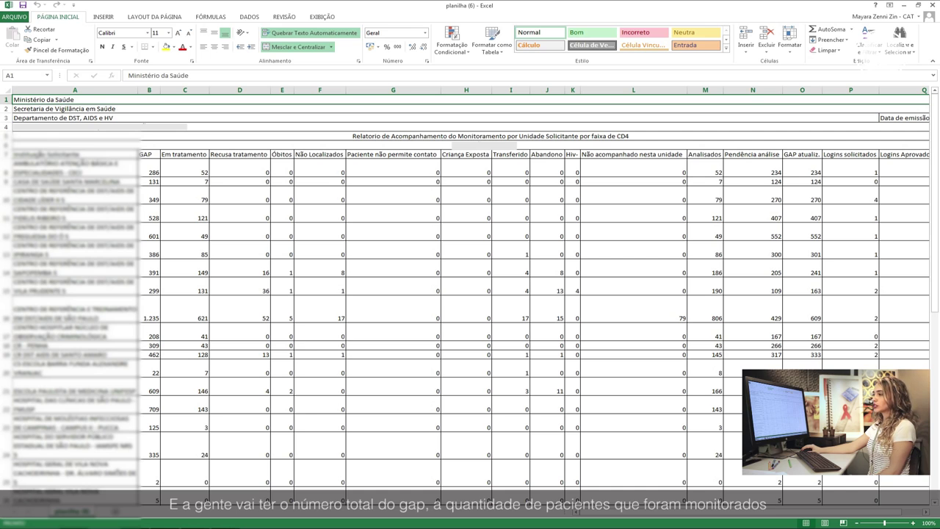
Examine the first unit's monitoring situation figures, from Em tratamento through Não acompanhado nesta unidade
left_click(185, 169)
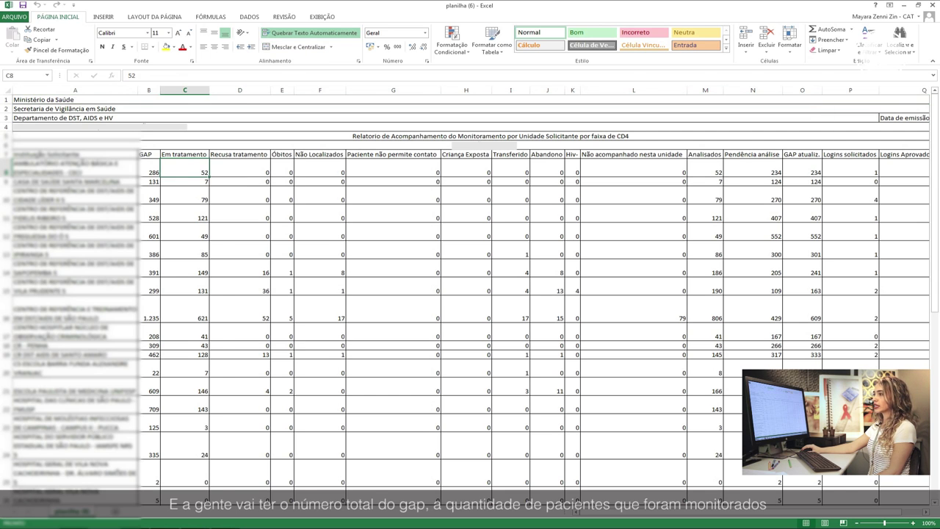
left_click(240, 169)
left_click(282, 169)
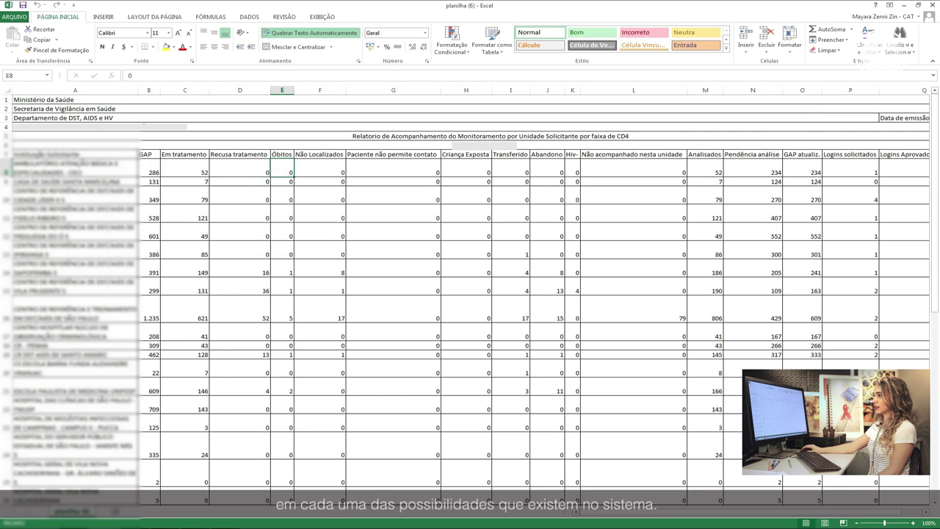
left_click(185, 169)
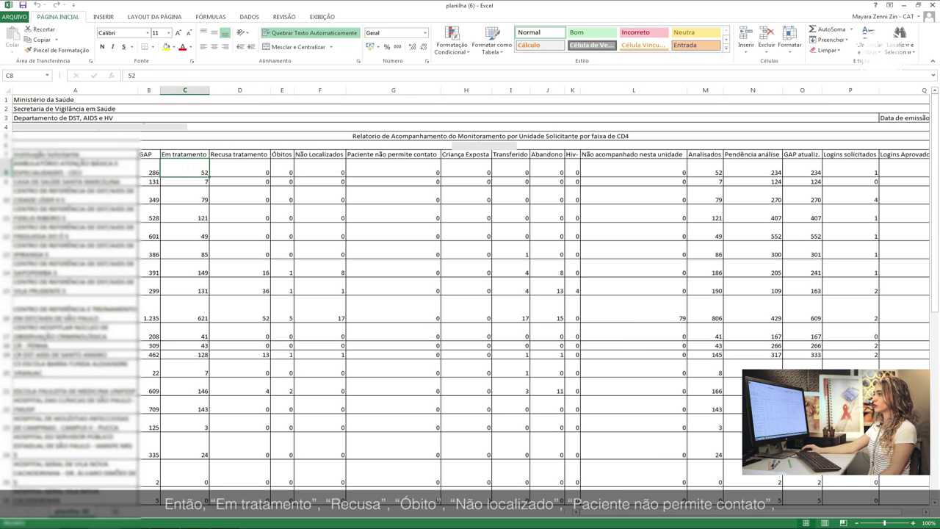
left_click(240, 168)
key("Right")
key("Right")
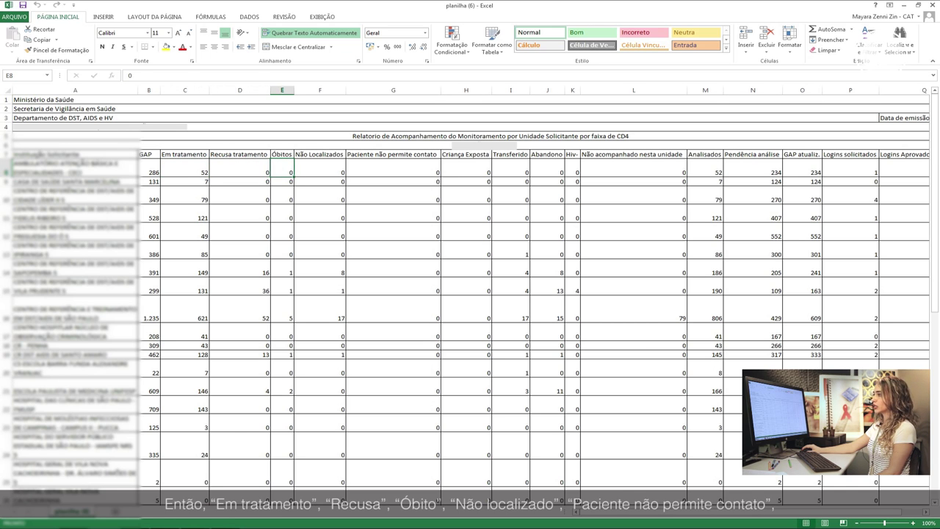
left_click(393, 169)
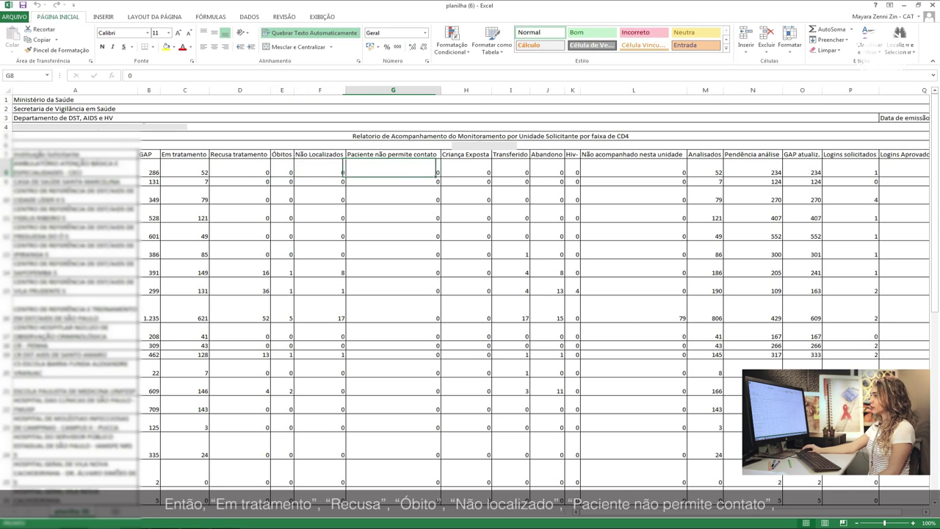
key("Right")
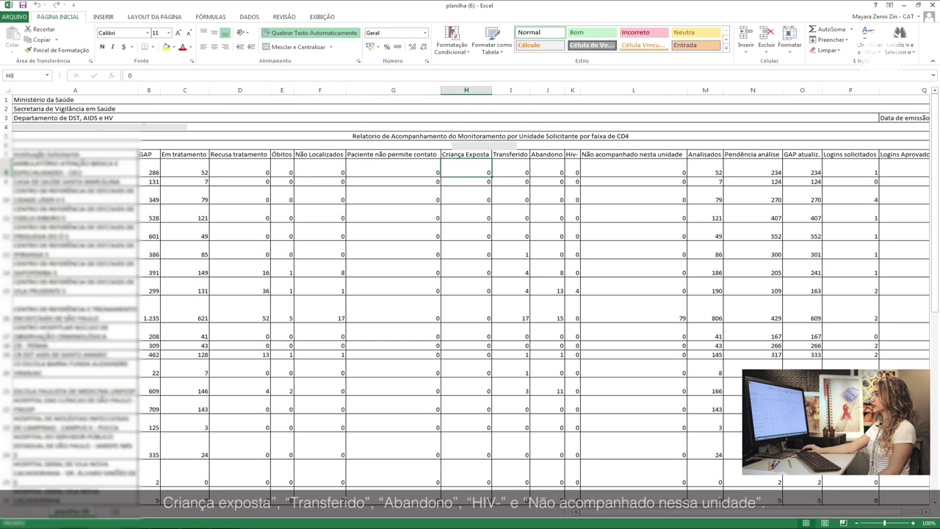
key("Right")
key("Right")
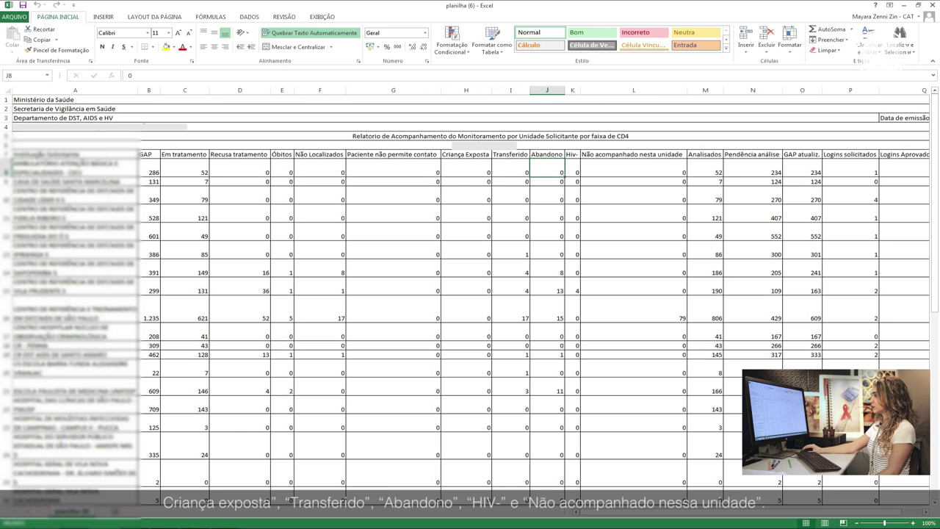
key("Right")
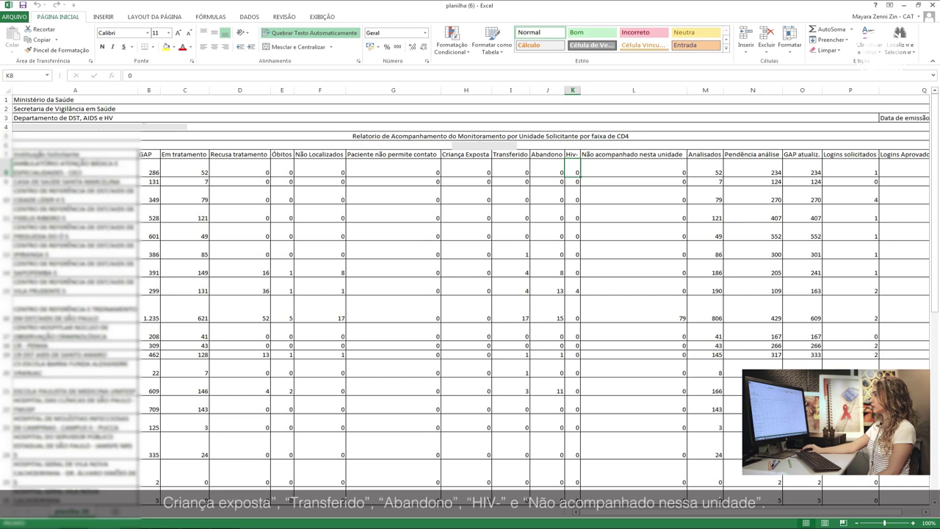
key("Right")
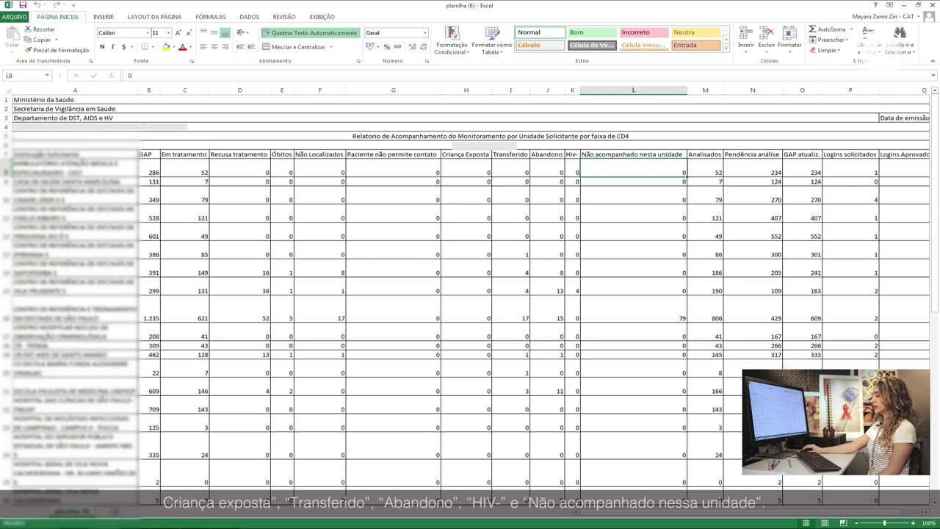
Examine the first unit's Analisados, Pendência análise, GAP atualiz., Logins solicitados and Logins Aprovados figures, and look over the other units' rows
scroll(471, 308, "right", 3)
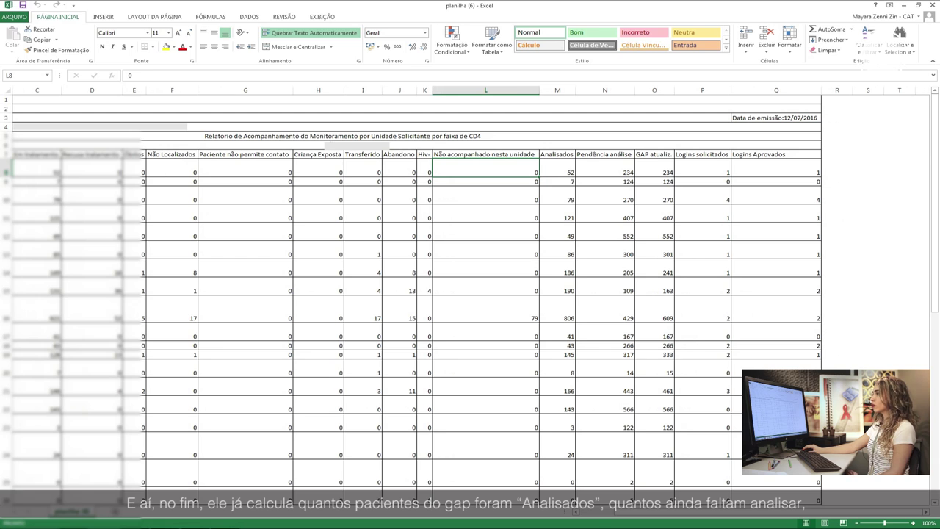
key("Right")
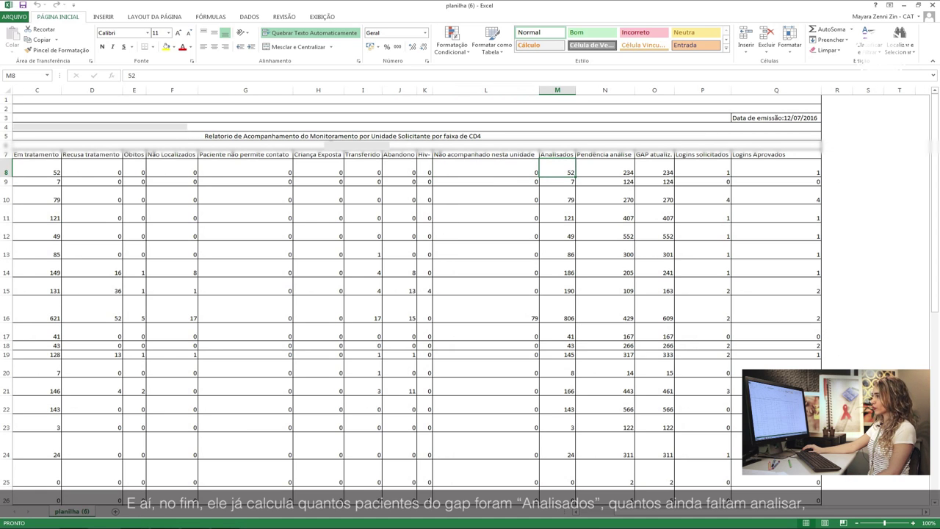
key("Right")
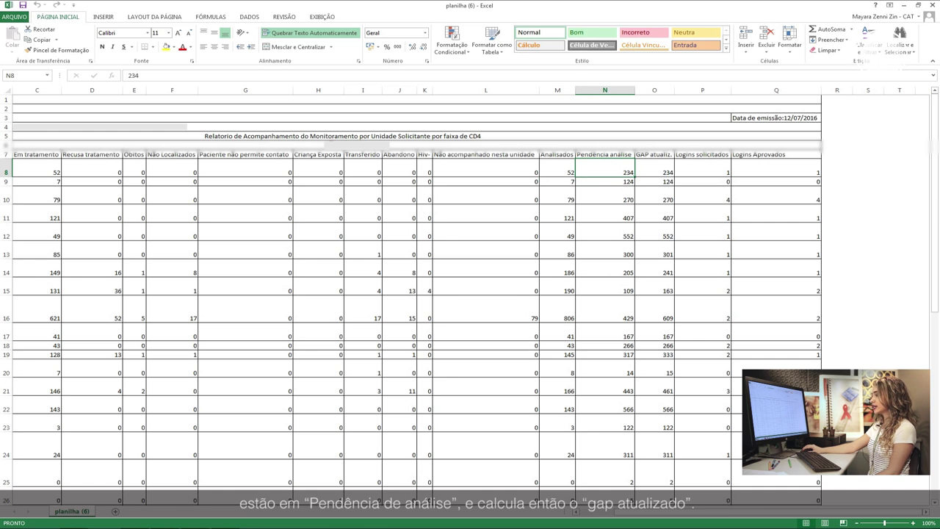
key("Right")
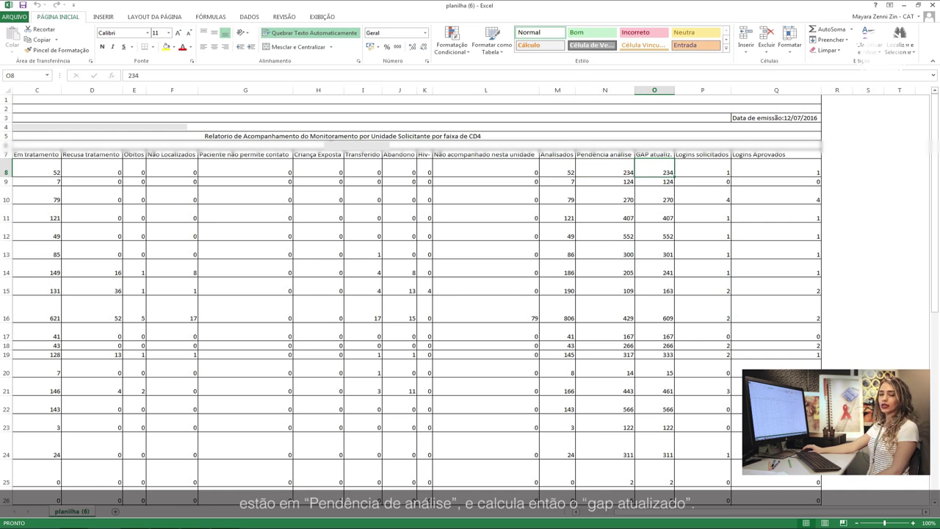
key("Right")
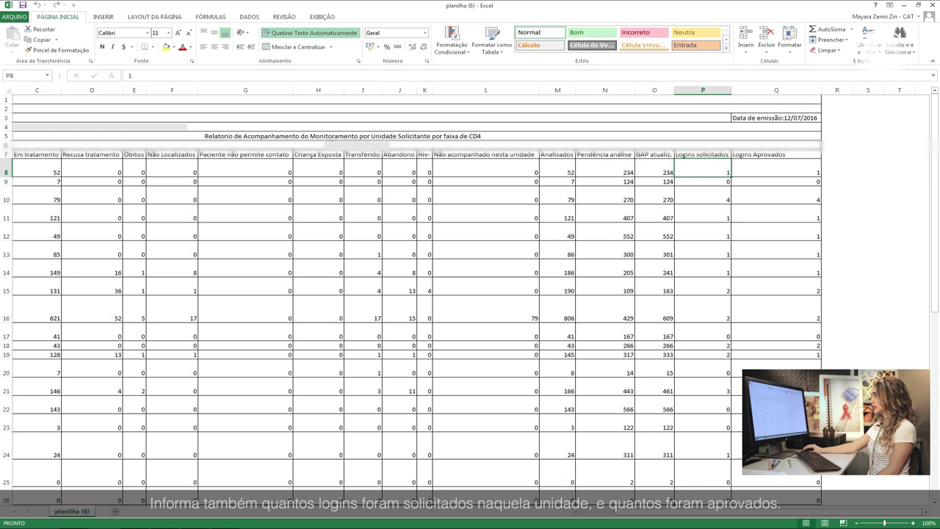
key("Right")
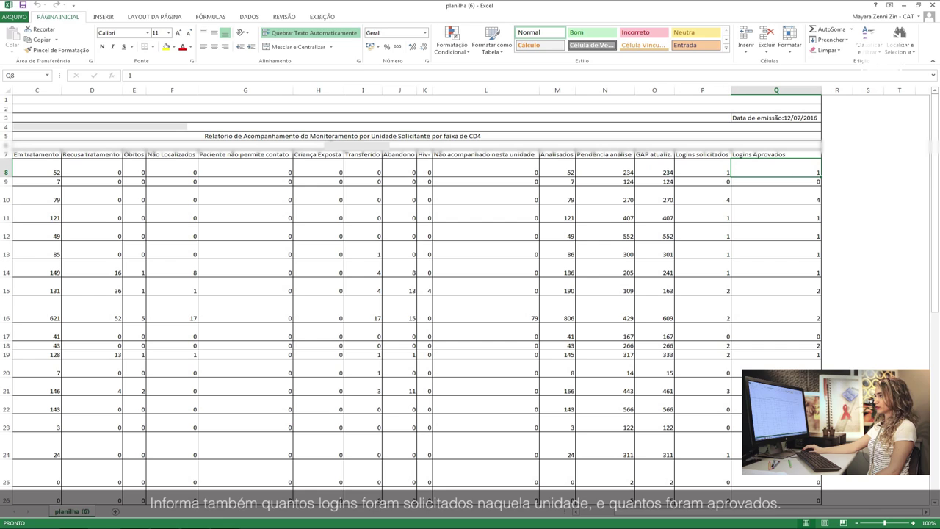
scroll(412, 294, "down", 3)
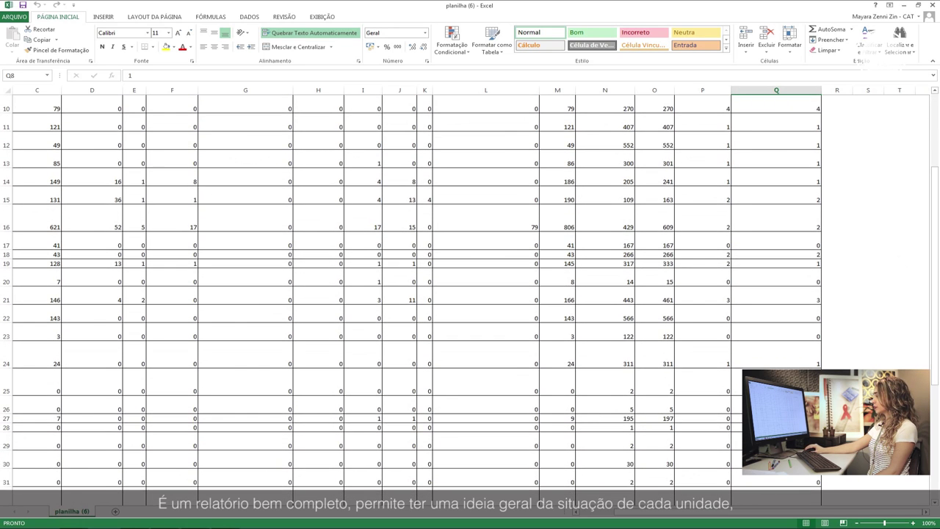
scroll(470, 294, "left", 3)
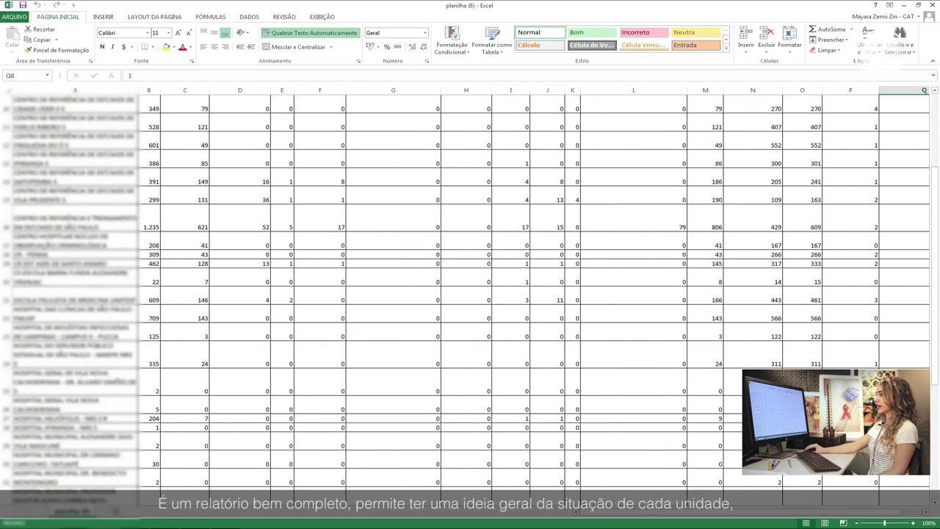
scroll(470, 294, "up", 3)
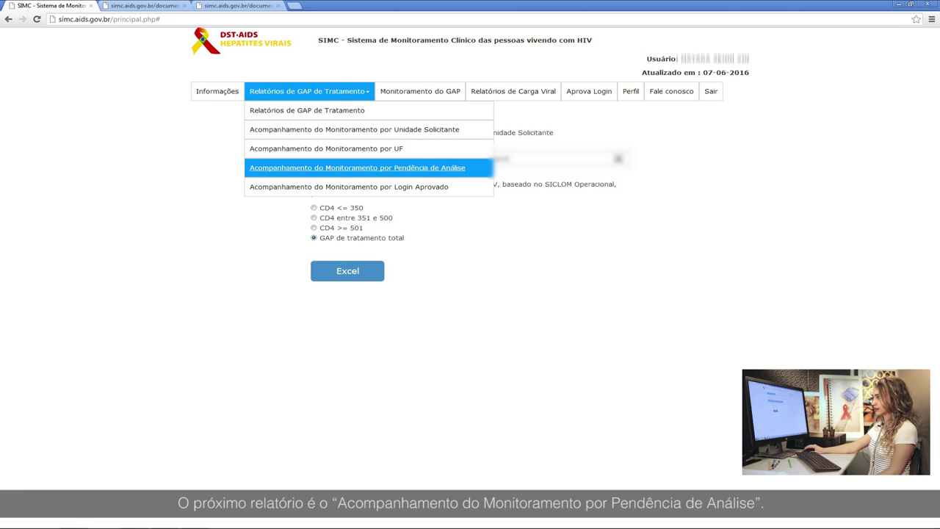
Generate the Acompanhamento do Monitoramento por Pendência de Análise report for the Belo Horizonte municipal coordination with GAP de tratamento total, and open it in Excel
left_click(357, 168)
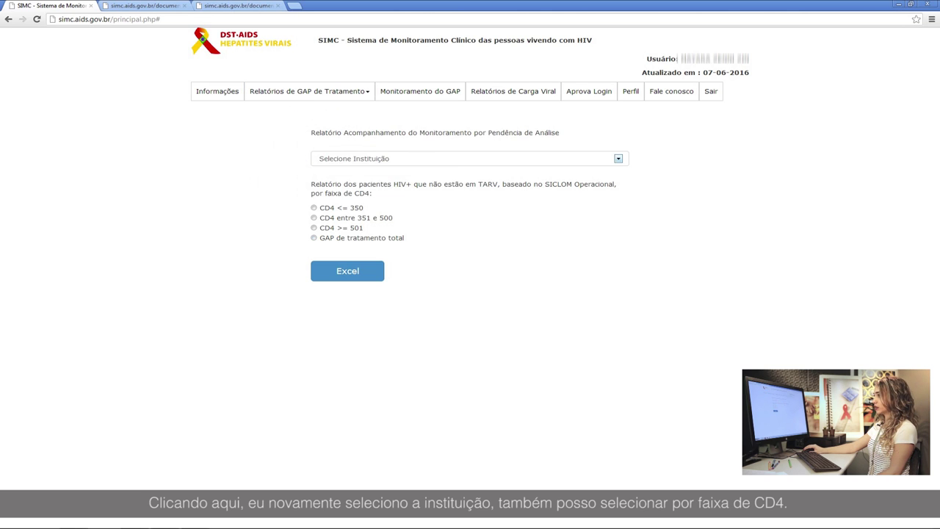
left_click(470, 159)
left_click(470, 232)
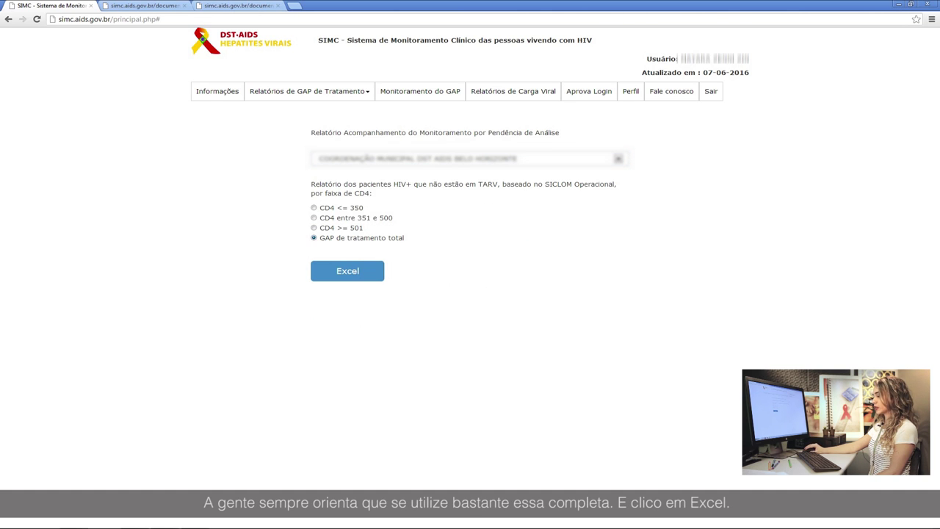
left_click(347, 271)
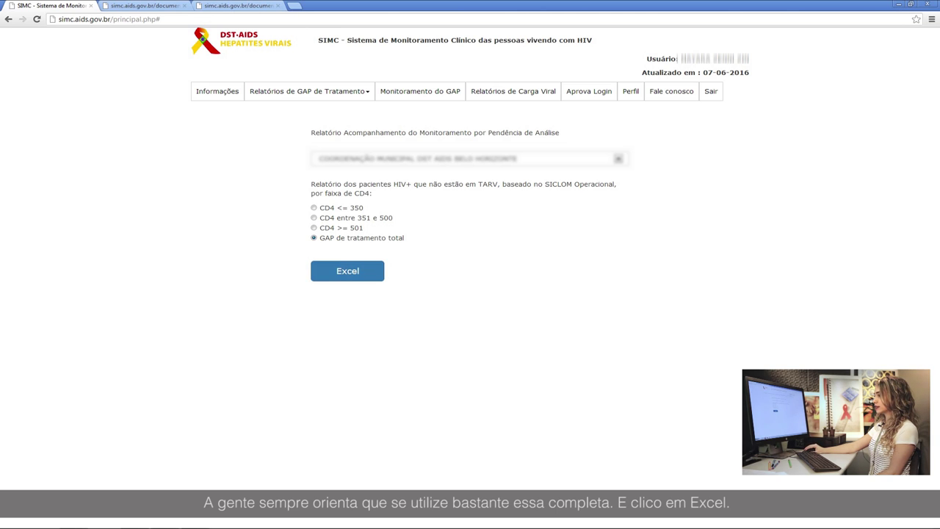
left_click(38, 519)
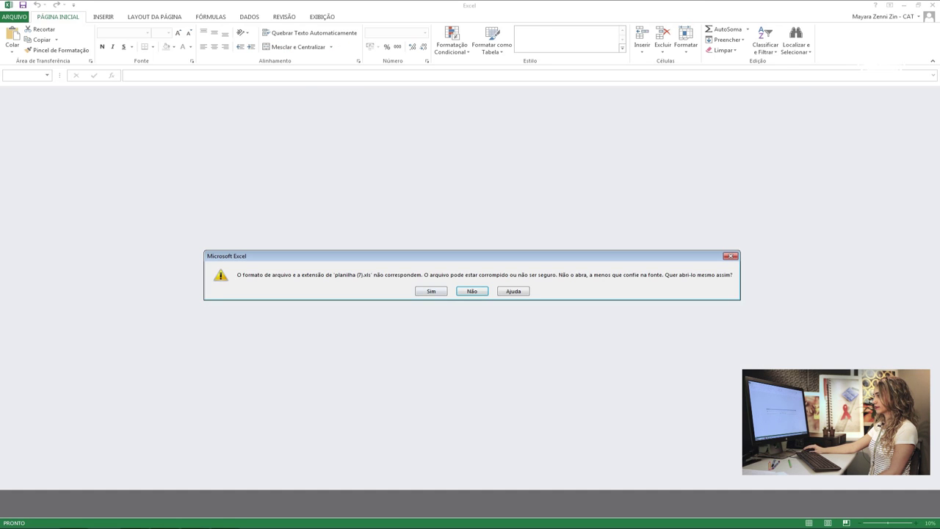
left_click(431, 291)
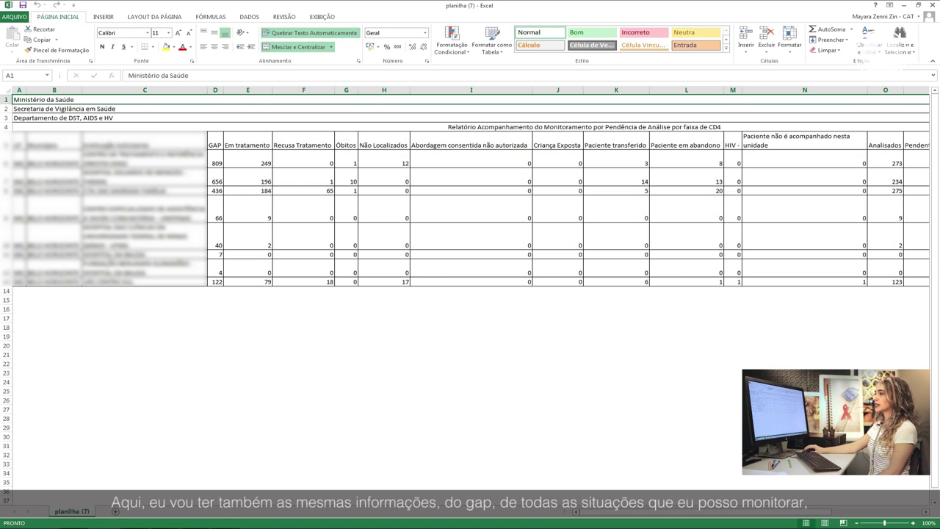
Examine the first unit's GAP, Em tratamento, Analisados, Pendente análise, GAP atualizado, Logins solicitados and Logins Aprovados figures
left_click(247, 160)
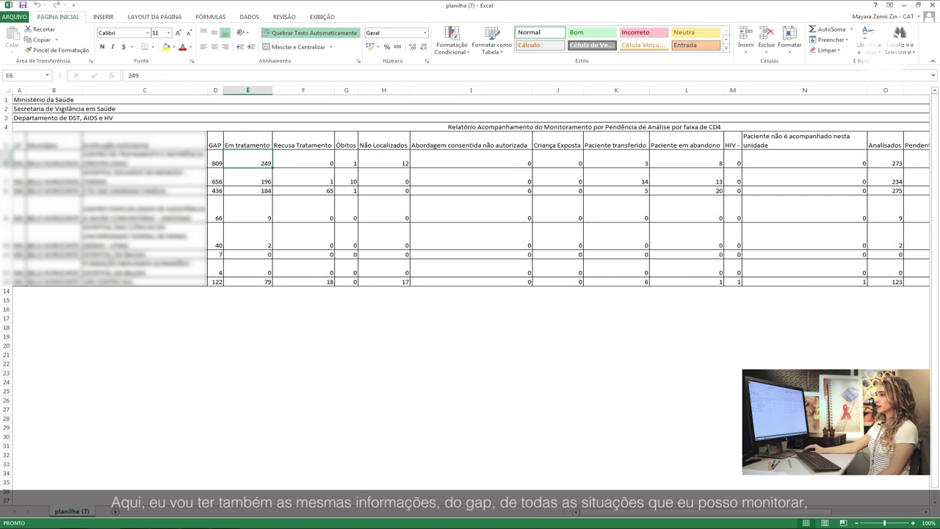
left_click(215, 160)
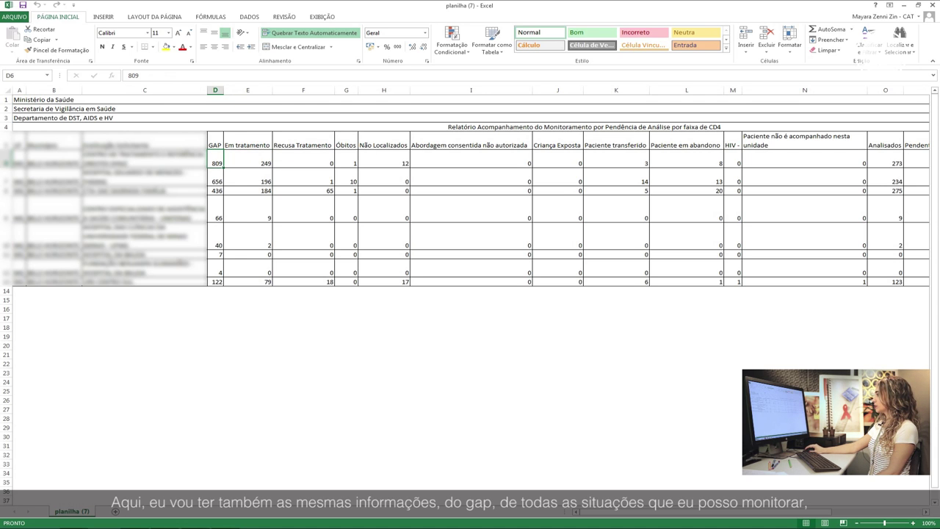
left_click(885, 159)
scroll(903, 163, "right", 4)
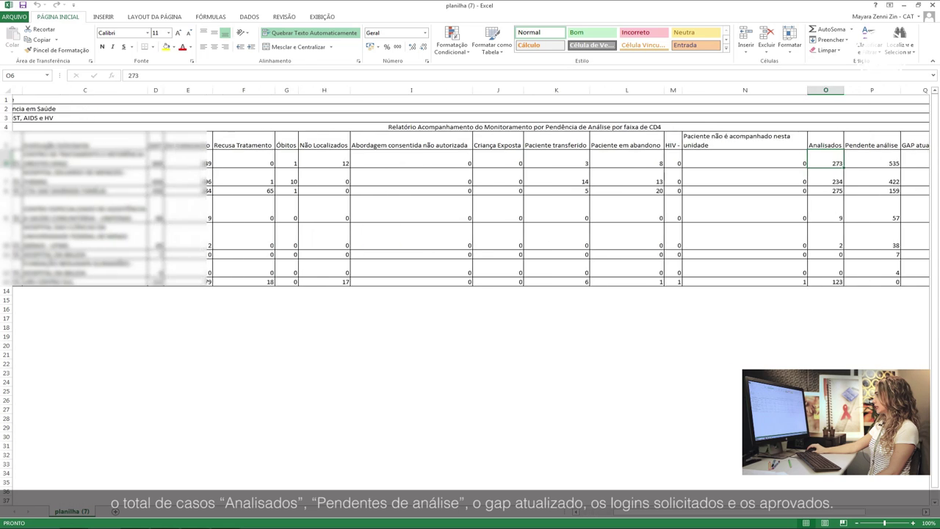
left_click(747, 163)
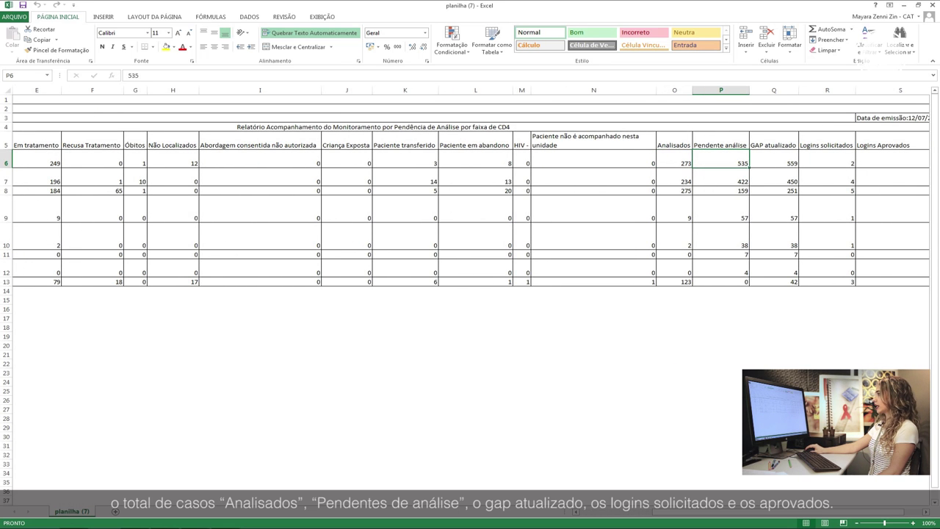
left_click(774, 159)
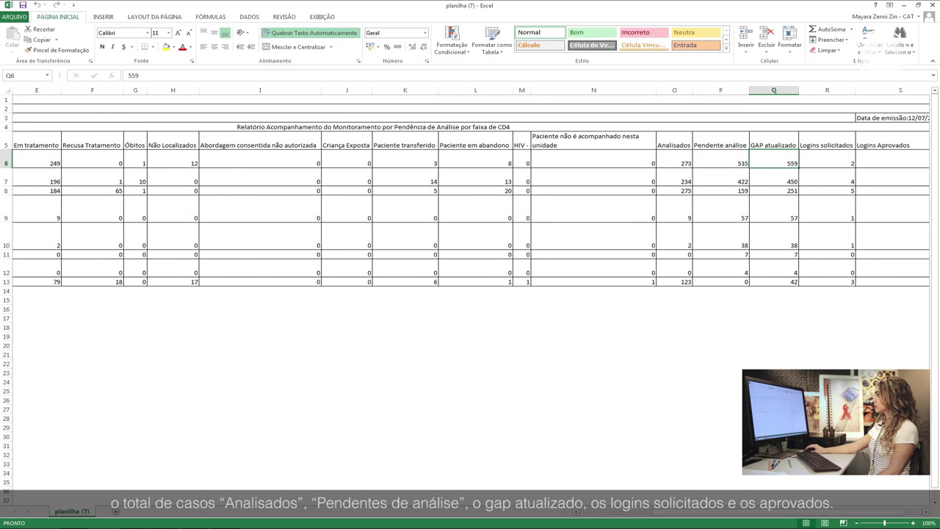
left_click(827, 159)
left_click(892, 159)
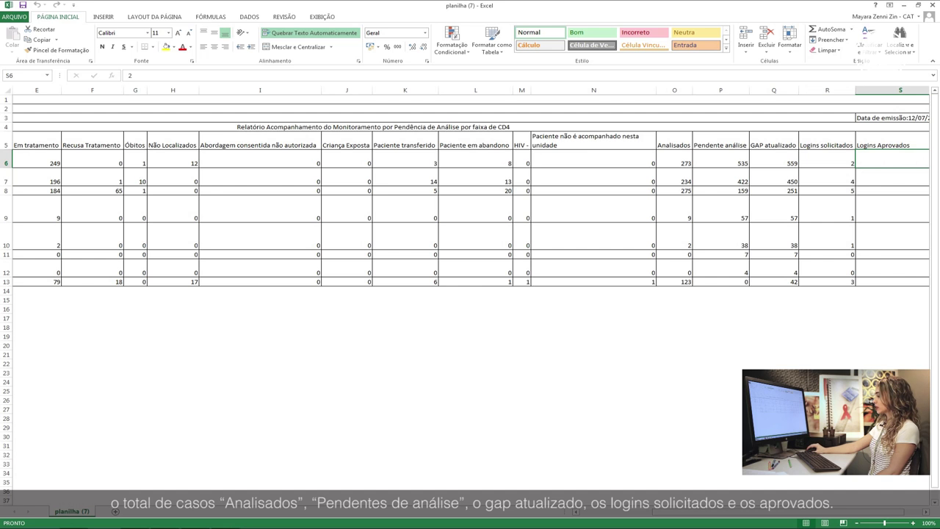
Compare the order of the requesting institutions with their values in the GAP atualizado column
scroll(470, 294, "left", 5)
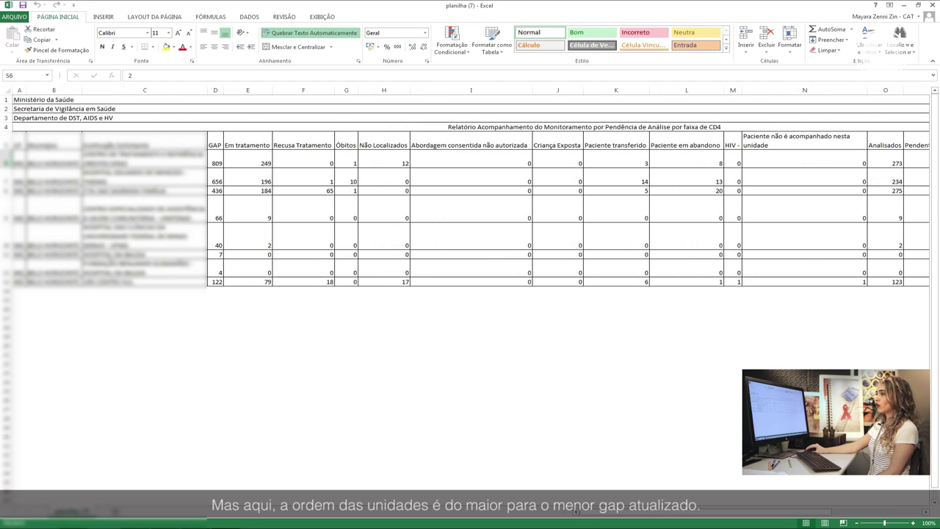
left_click_drag(145, 160, 145, 283)
left_click(145, 159)
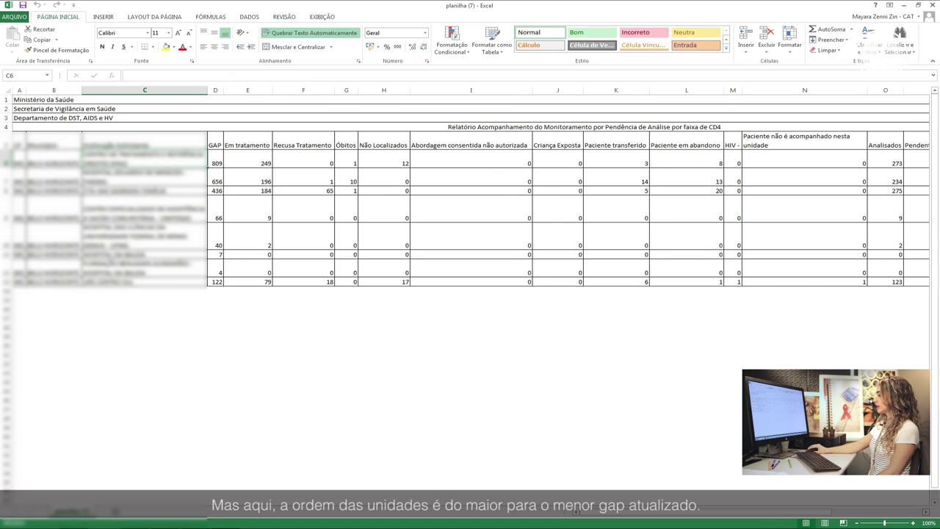
scroll(471, 301, "right", 3)
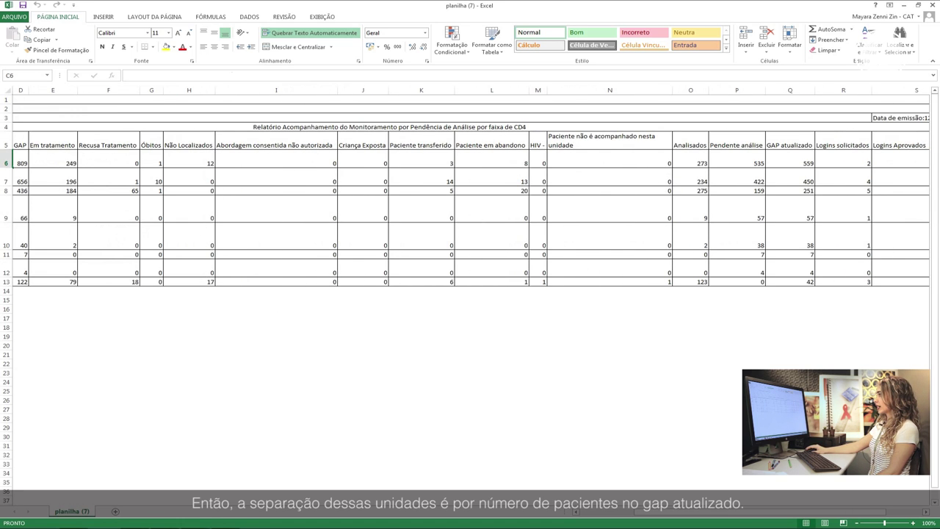
left_click(790, 159)
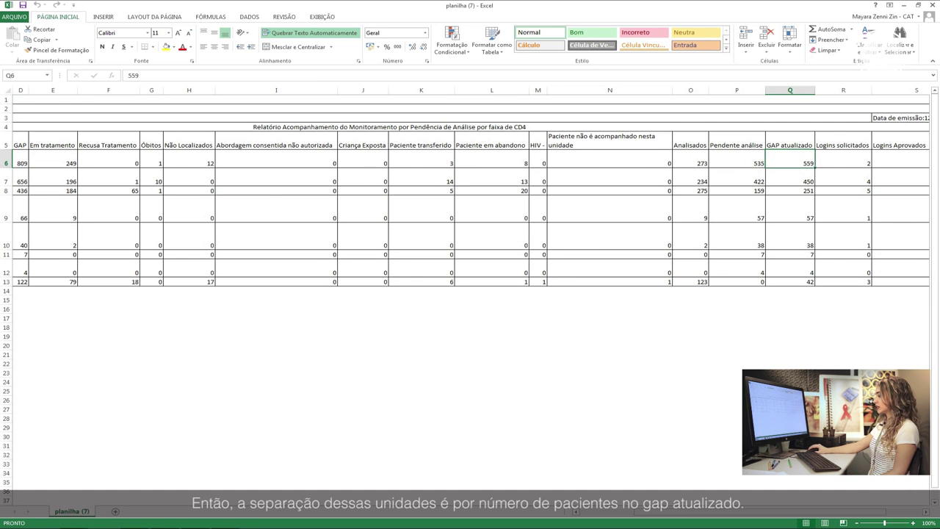
scroll(470, 221, "left", 3)
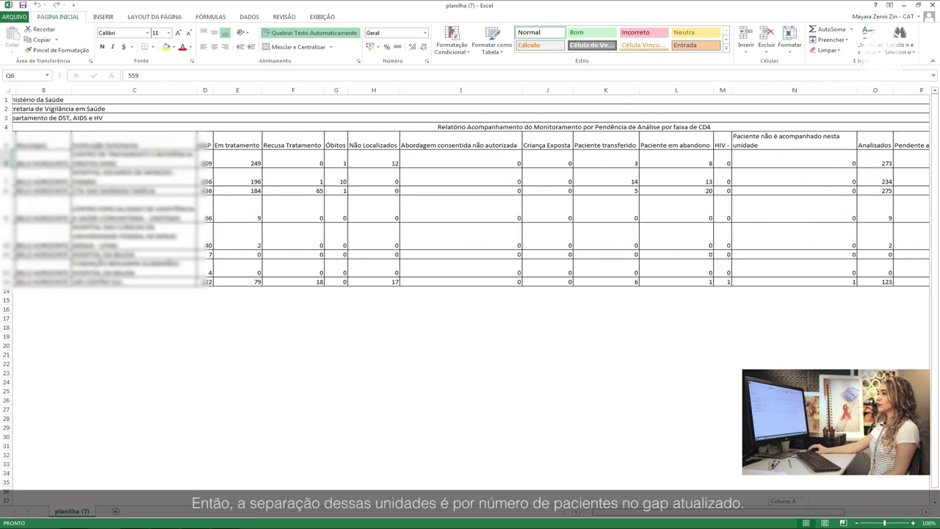
key("Delete")
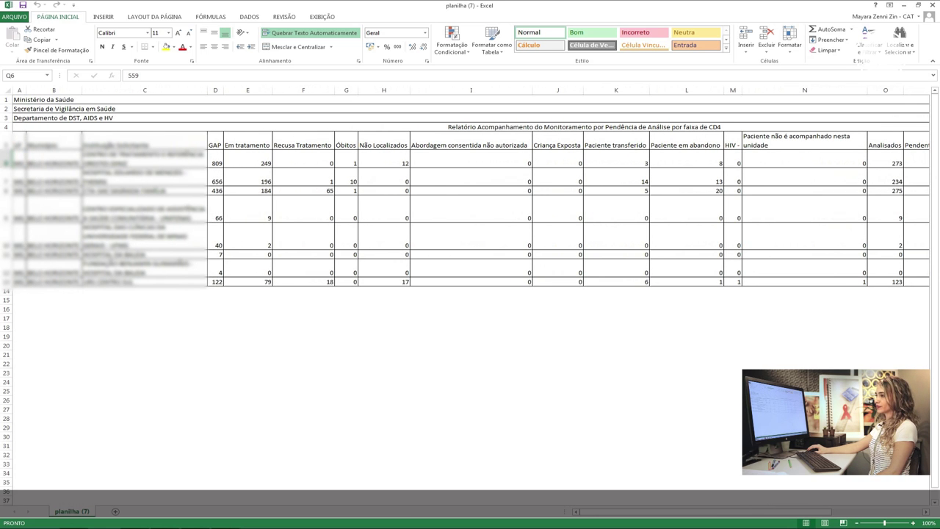
Generate the Acompanhamento do Monitoramento por Login Aprovado report for the Belo Horizonte municipal coordination and open it in Excel
left_click(145, 159)
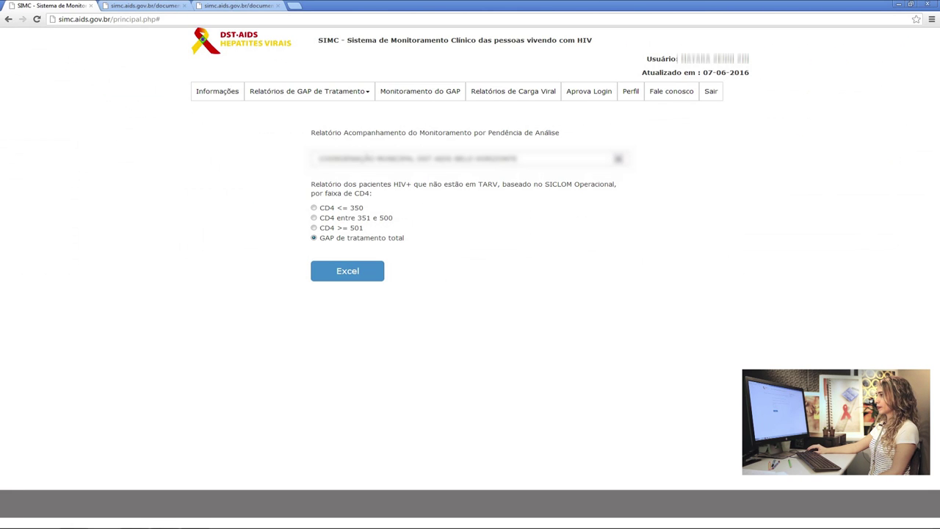
mouse_move(307, 91)
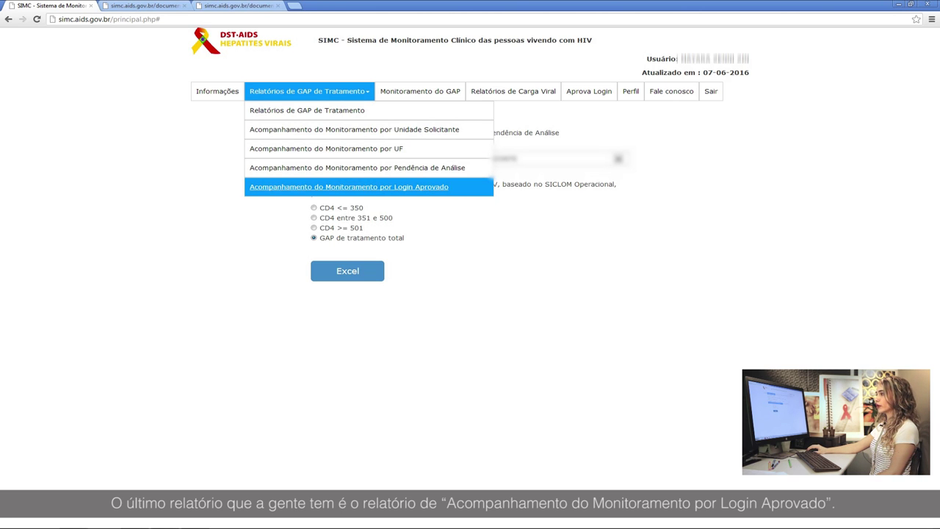
left_click(349, 187)
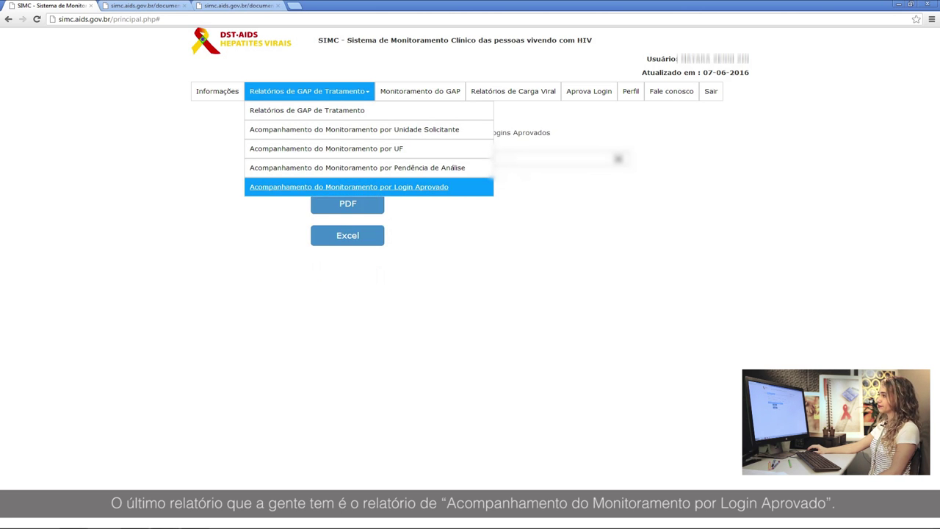
left_click(618, 159)
left_click(507, 225)
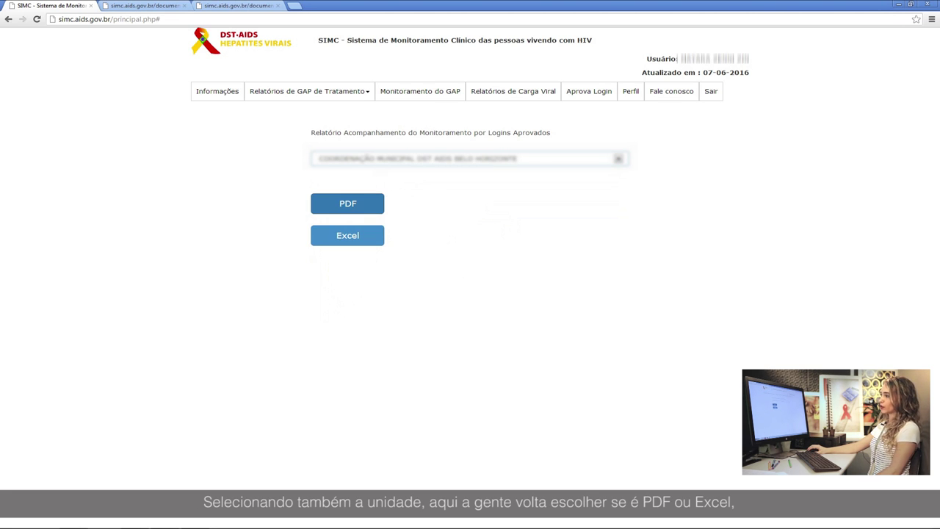
left_click(348, 235)
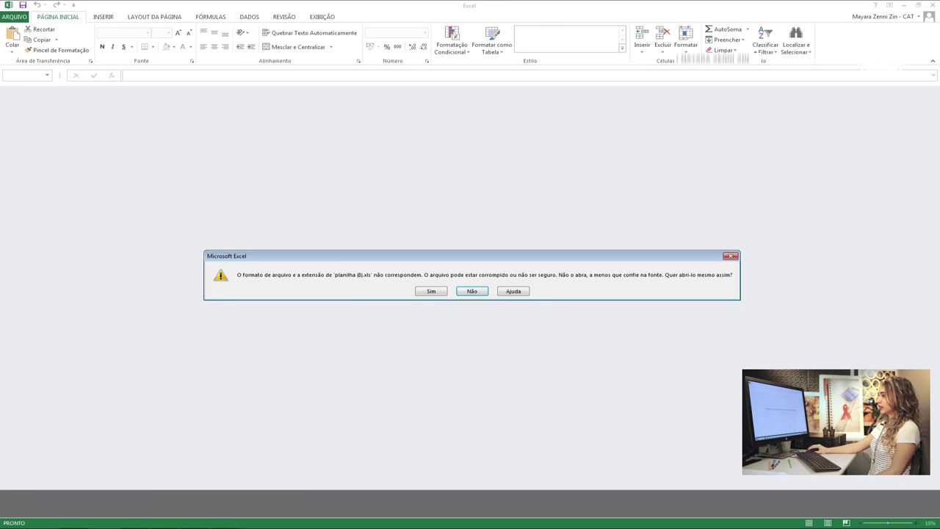
left_click(431, 292)
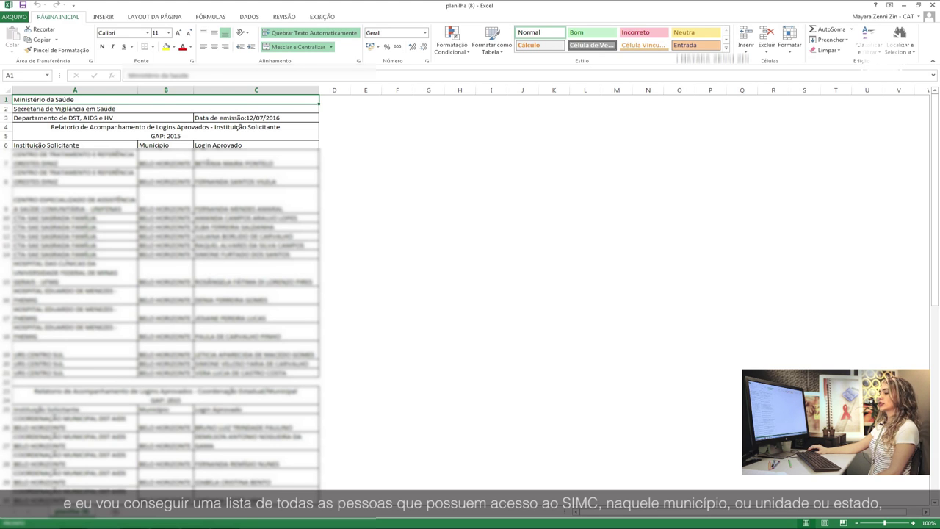
Examine the requesting institution, municipality and approved login entries in the first rows of the report
left_click(256, 200)
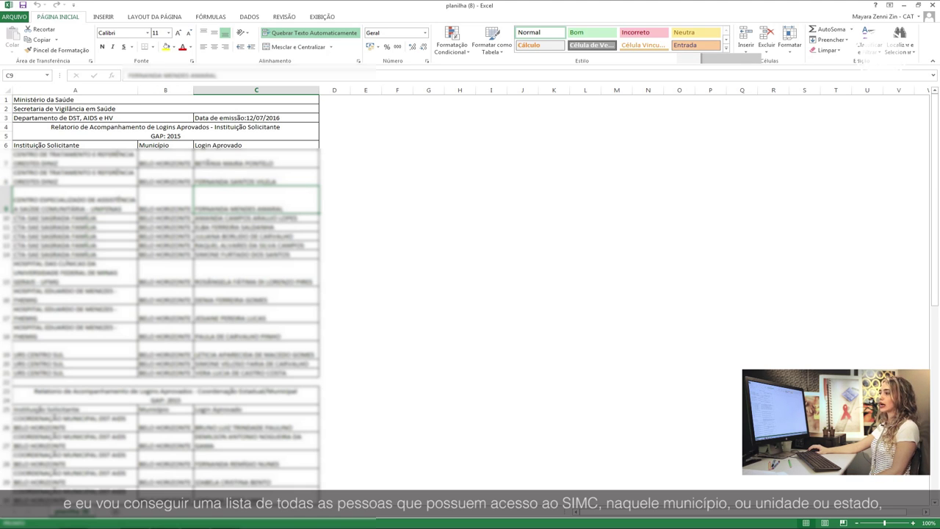
left_click(165, 227)
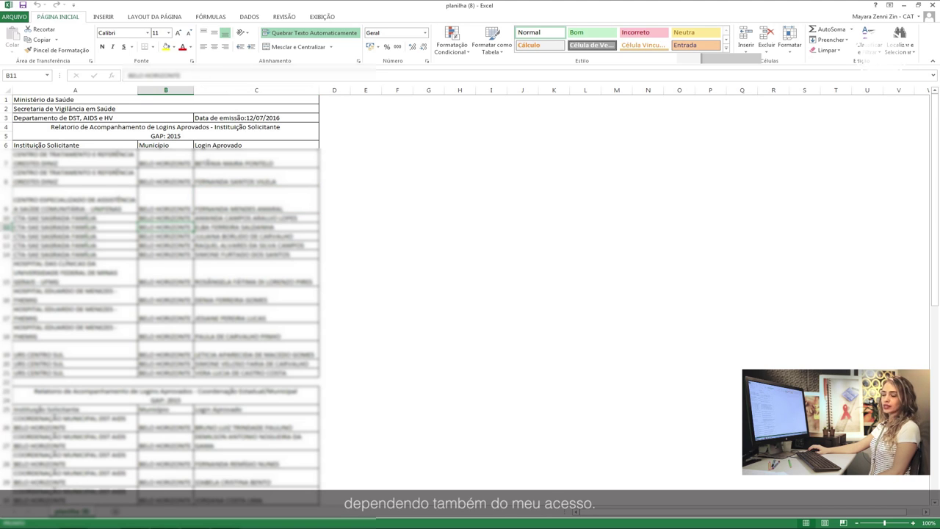
left_click(257, 159)
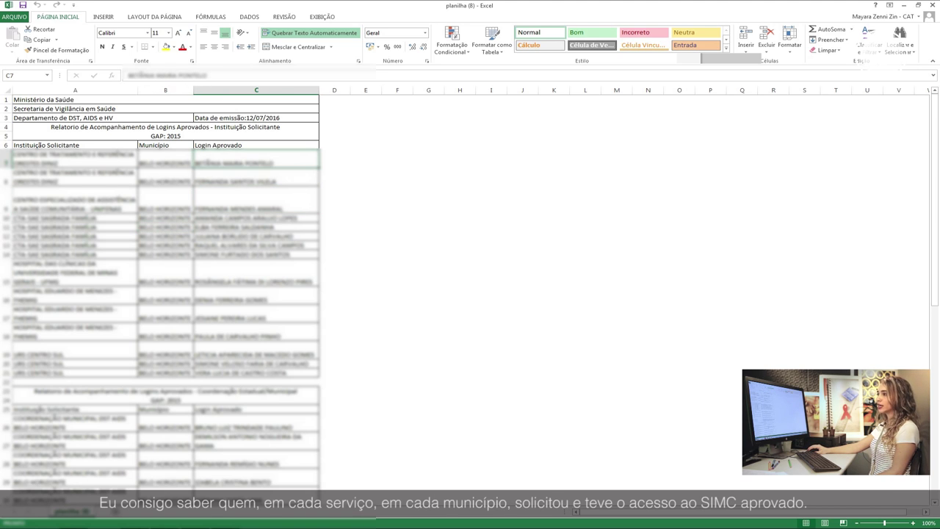
left_click(75, 159)
left_click(165, 160)
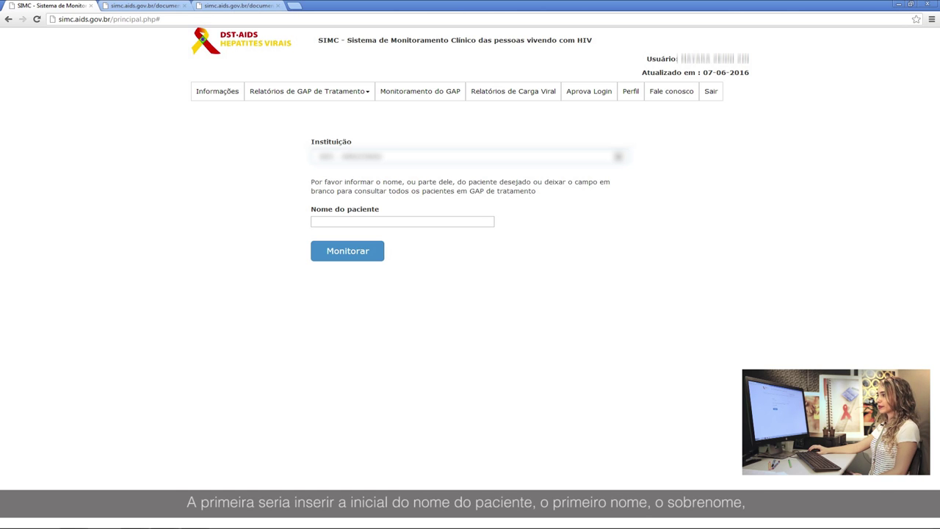
Bring up the GAP monitoring patient list and go through the Situação options of the first patient without a recorded situation
left_click(402, 222)
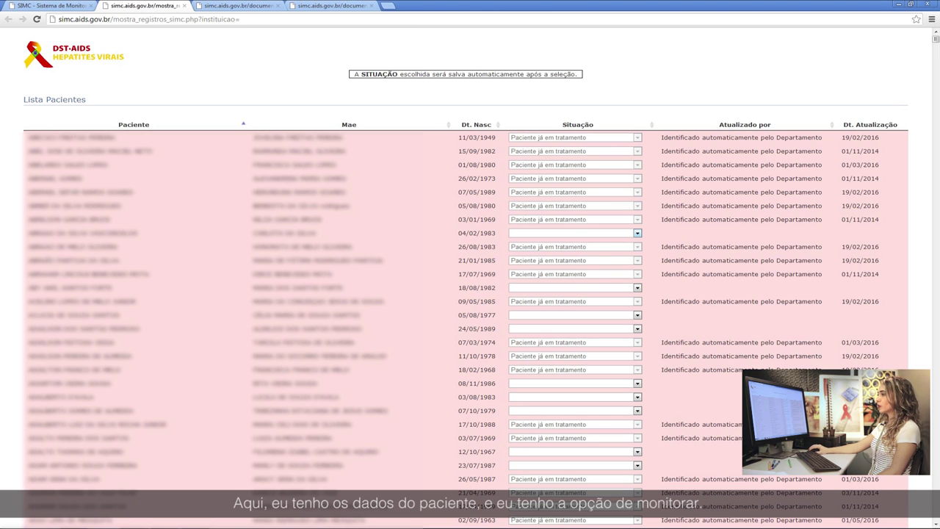
left_click(637, 233)
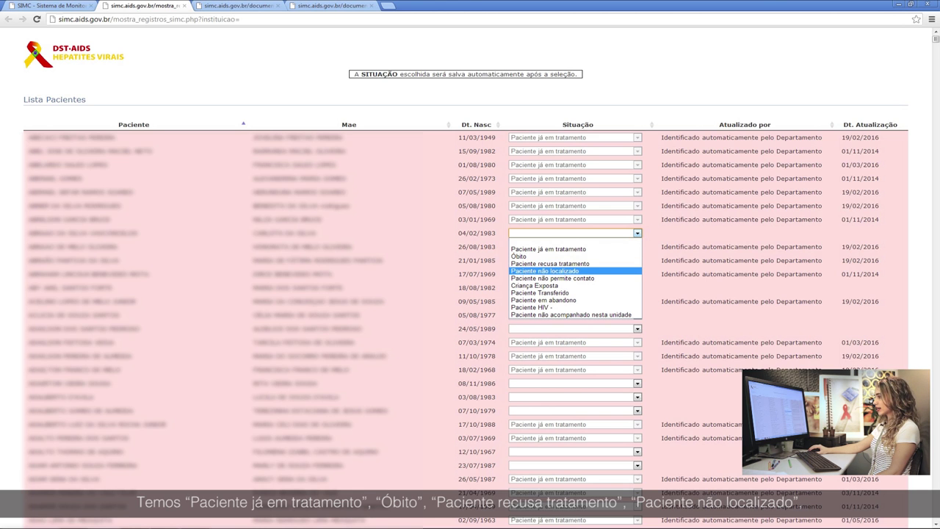
key("Down")
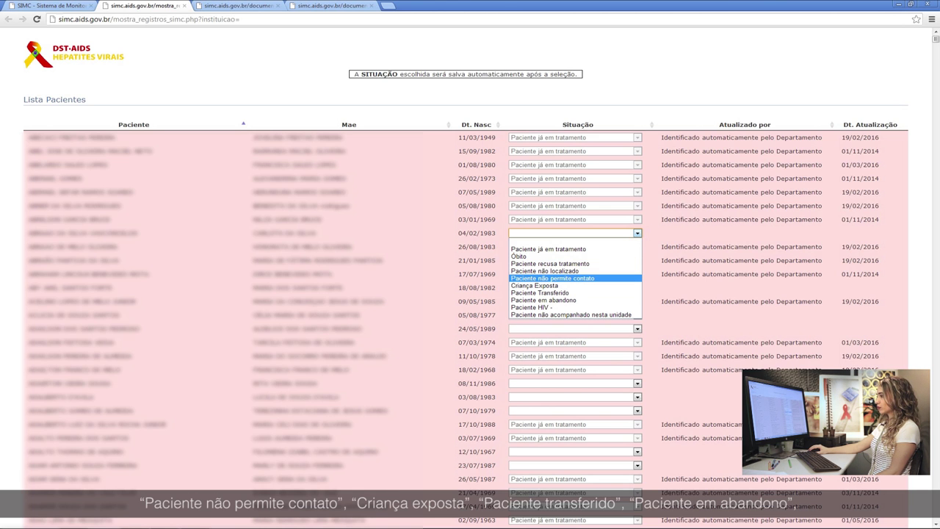
key("Down")
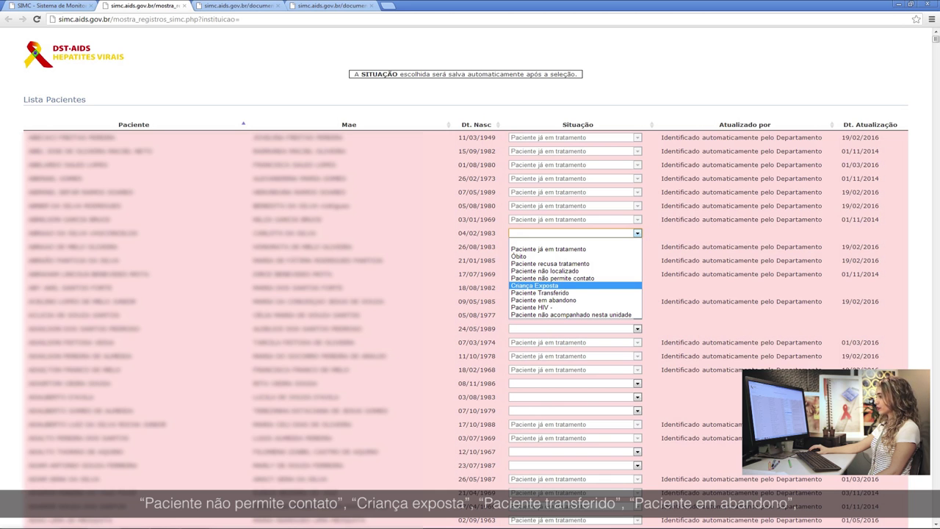
key("Down")
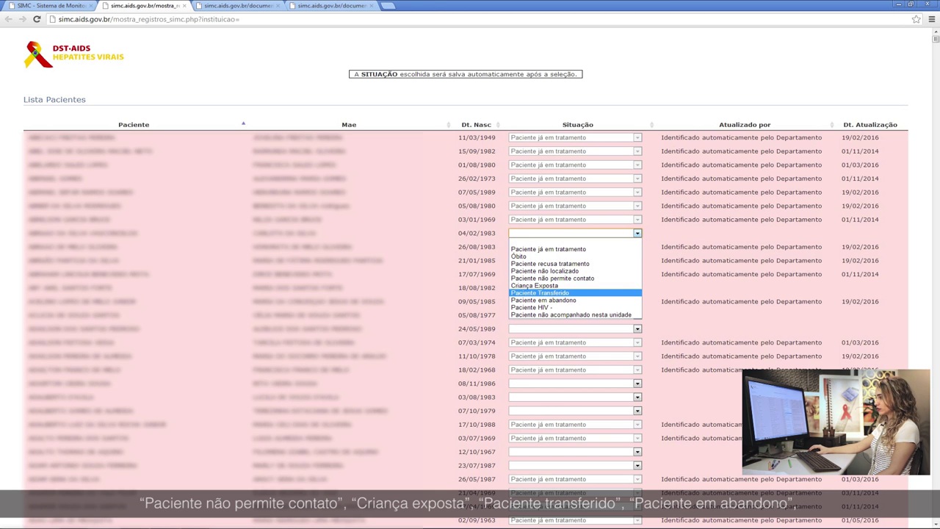
key("Down")
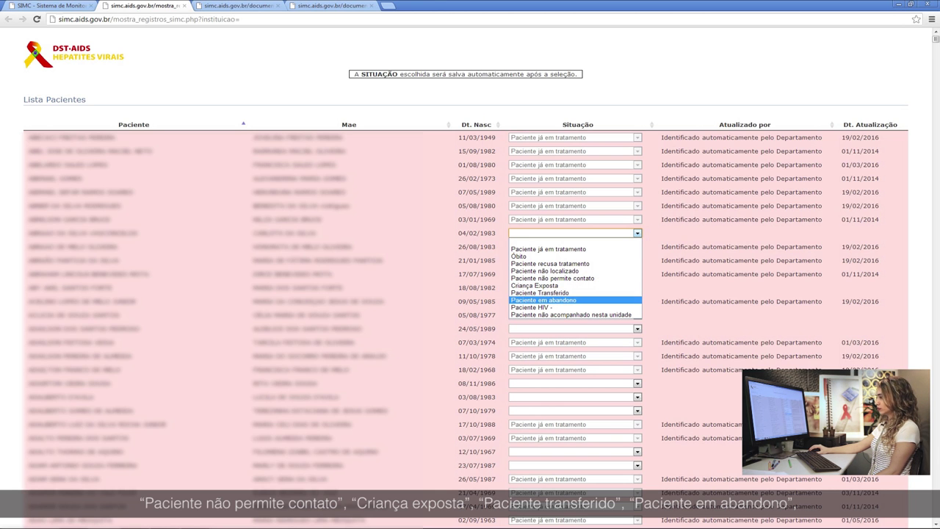
key("Down")
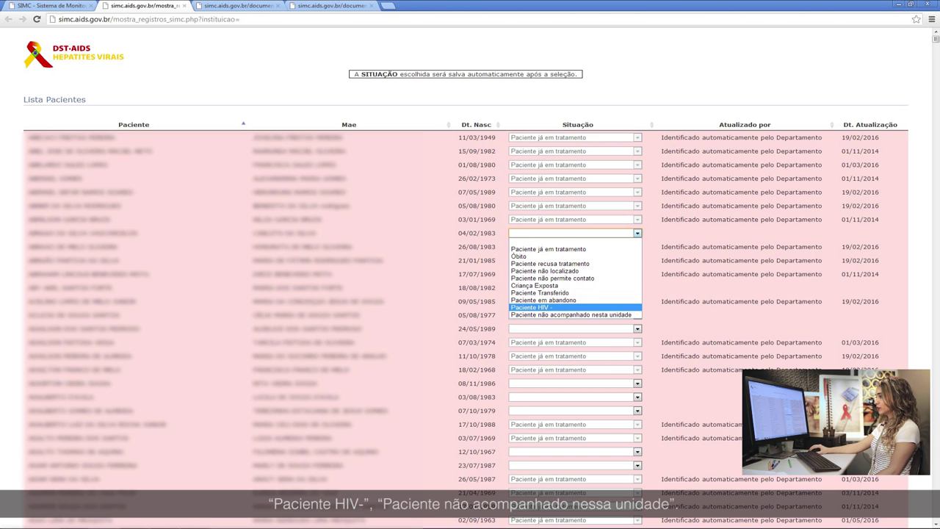
key("Down")
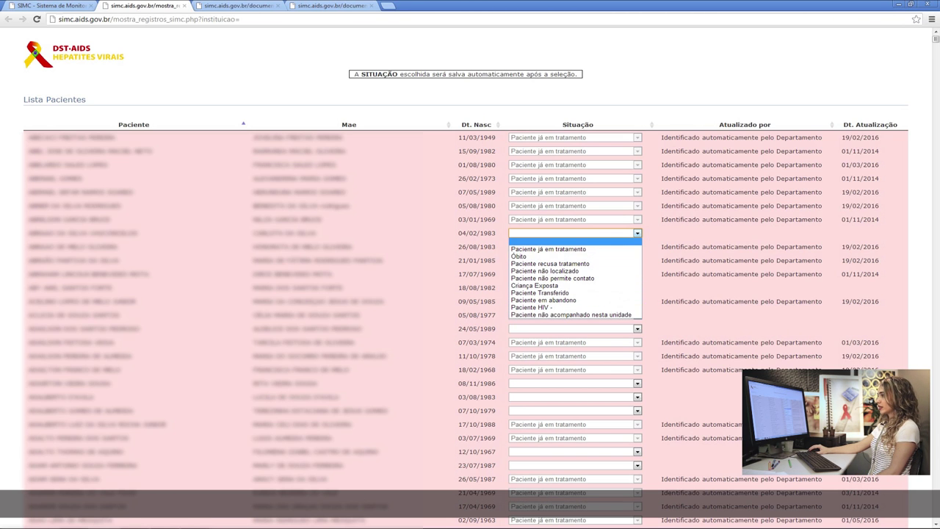
left_click(637, 234)
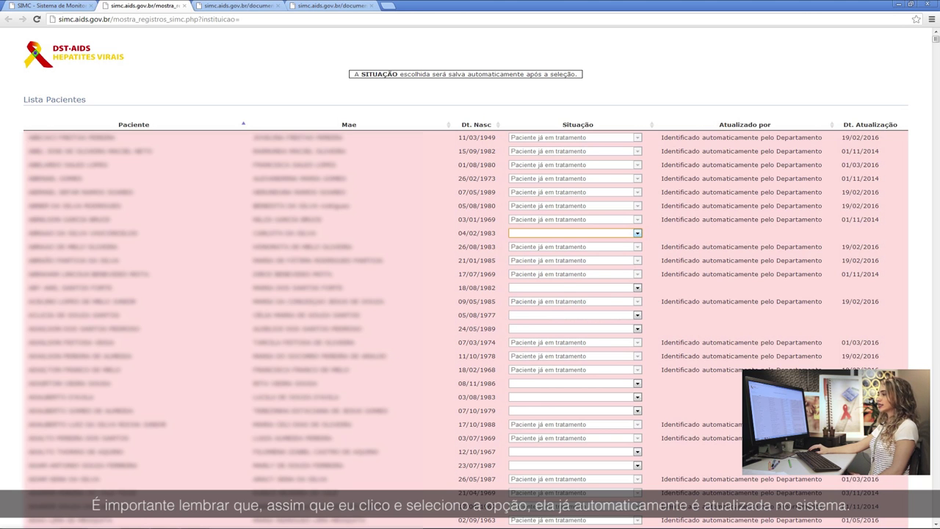
Reopen the same patient's Situação options, close them without choosing, and look over the rest of the patient list
key("alt+Down")
key("Down")
key("Down")
key("Down")
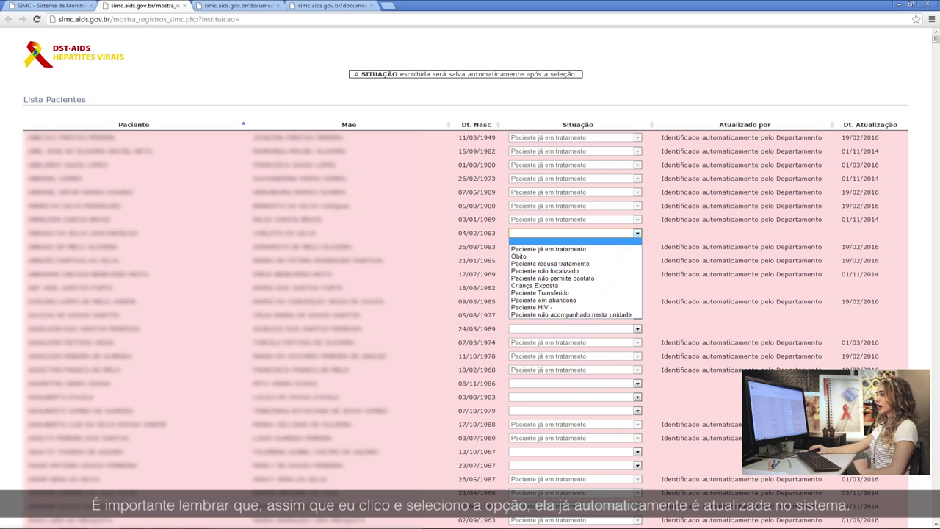
left_click(637, 233)
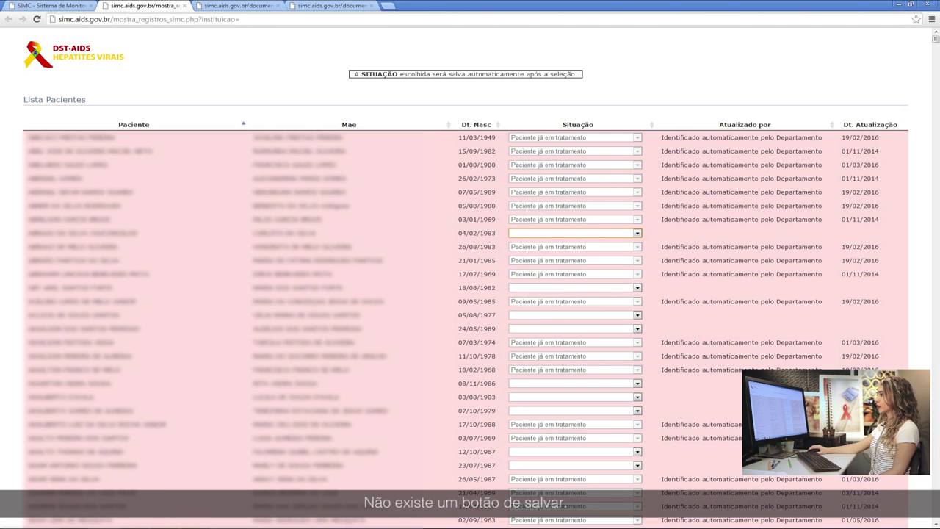
scroll(470, 294, "down", 15)
scroll(470, 293, "down", 15)
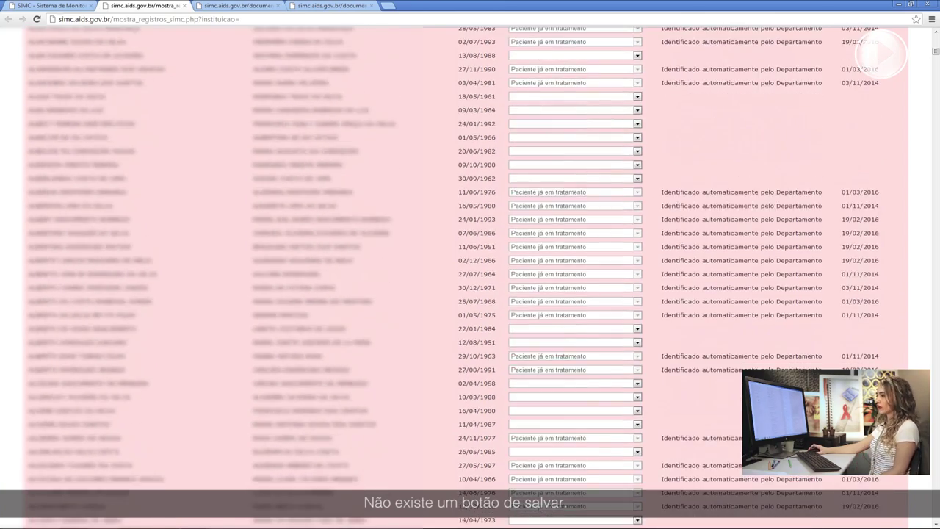
scroll(471, 294, "down", 15)
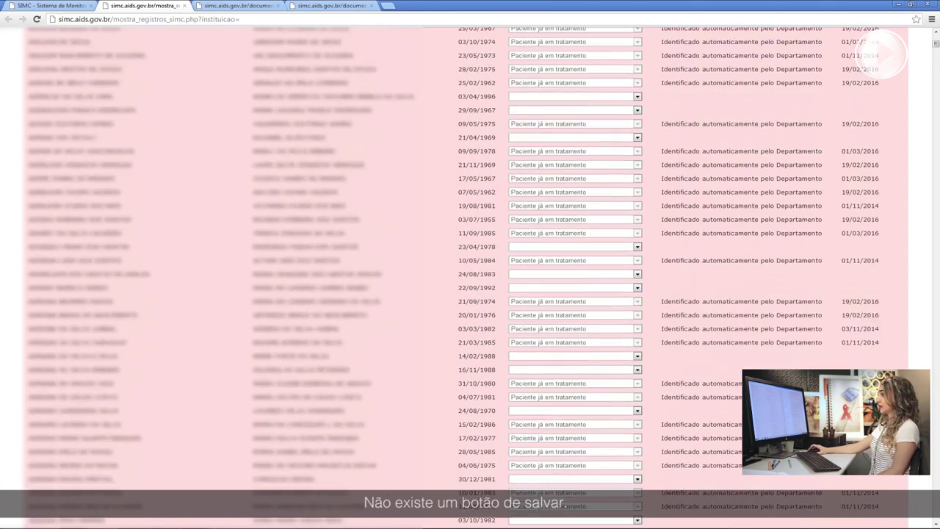
scroll(470, 294, "up", 20)
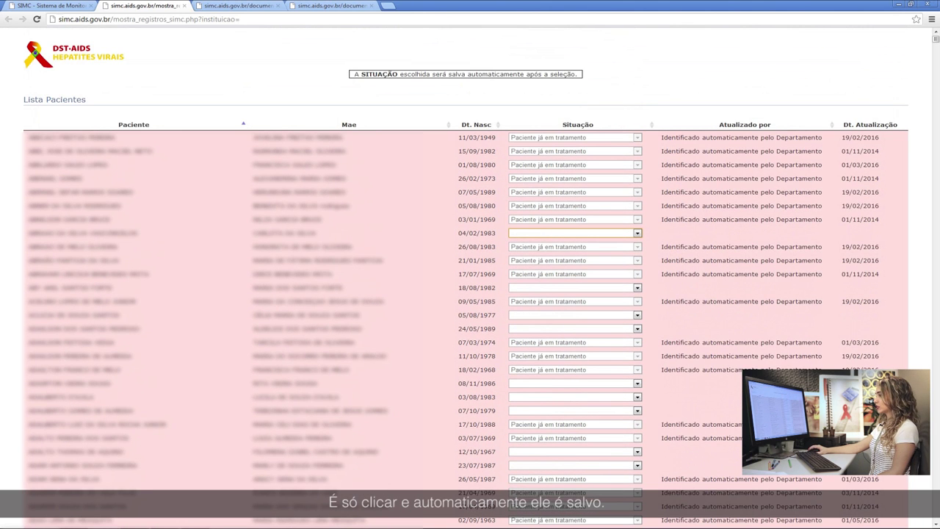
scroll(470, 294, "down", 1)
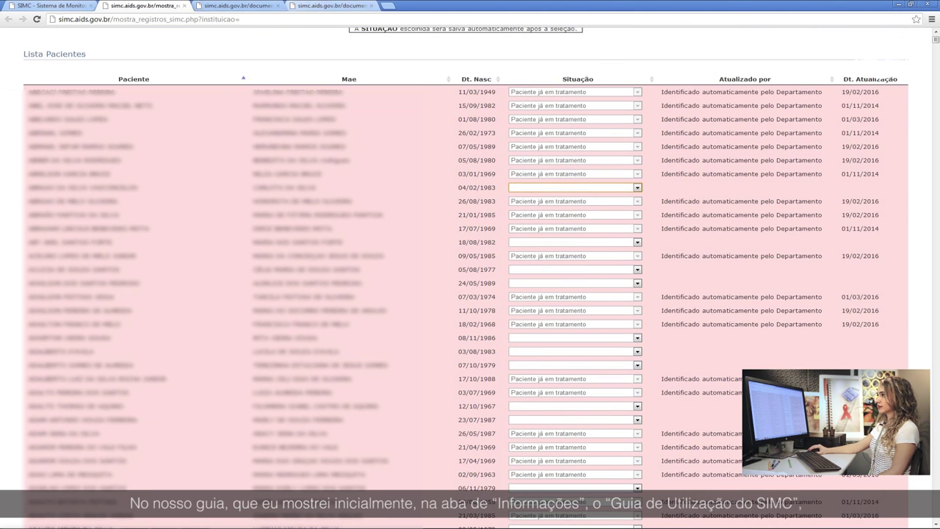
Return to the main SIMC page and open the Simc - Guia de Utilização document from Informações
left_click(50, 6)
left_click(217, 91)
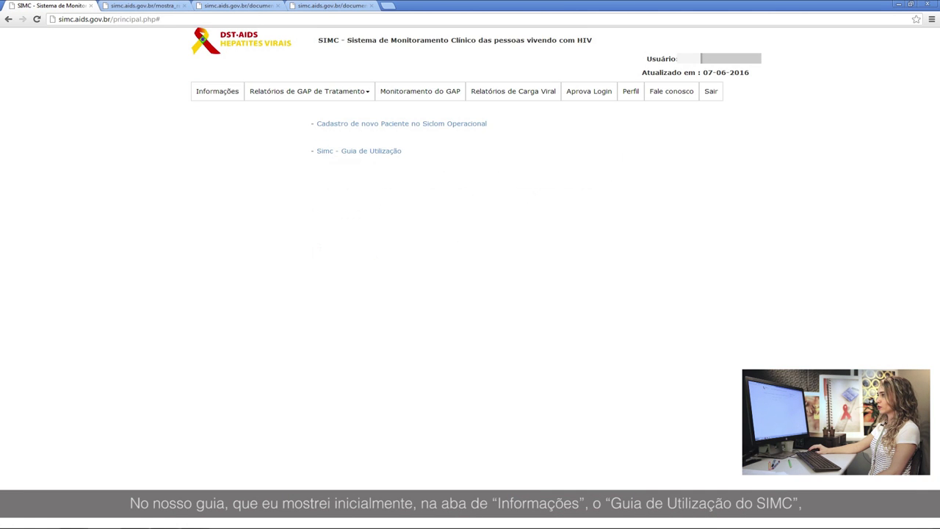
left_click(359, 150)
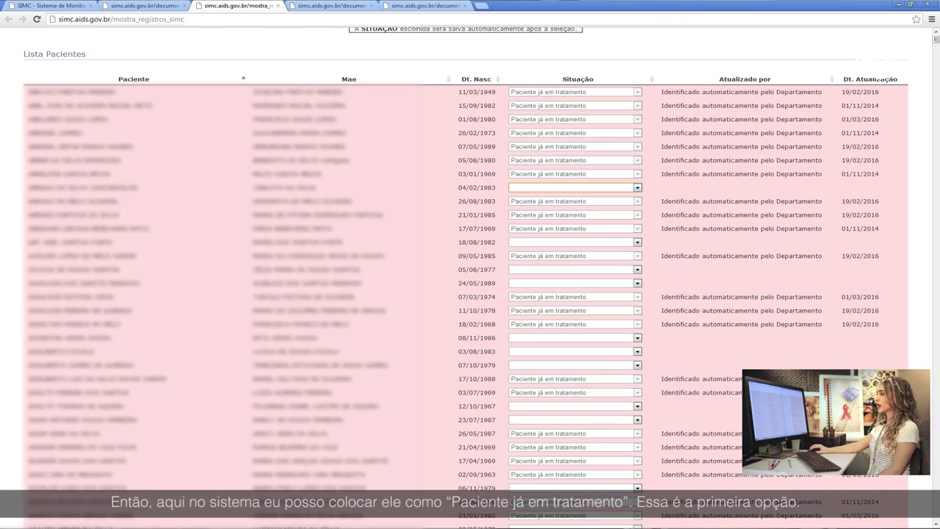
Locate Paciente já em tratamento among the Situação options of the first patient without one, leaving the field blank
left_click(637, 188)
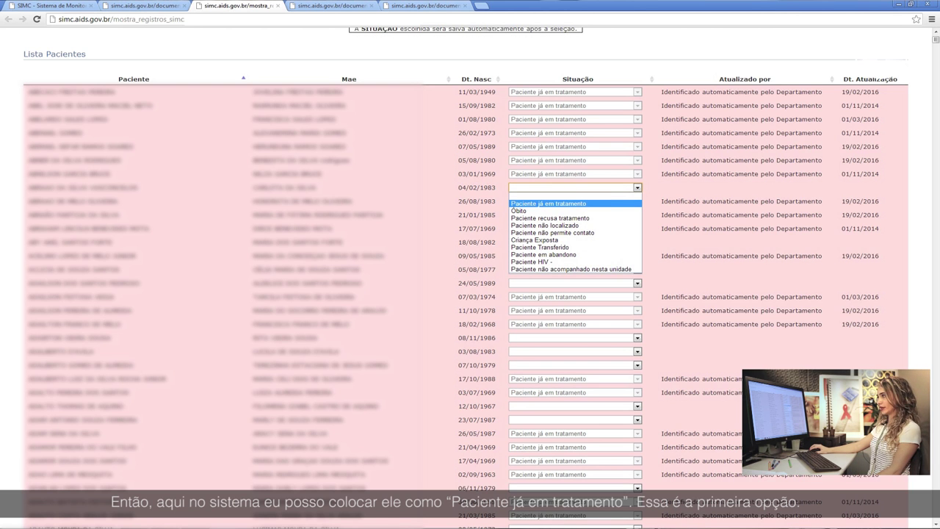
key("Up")
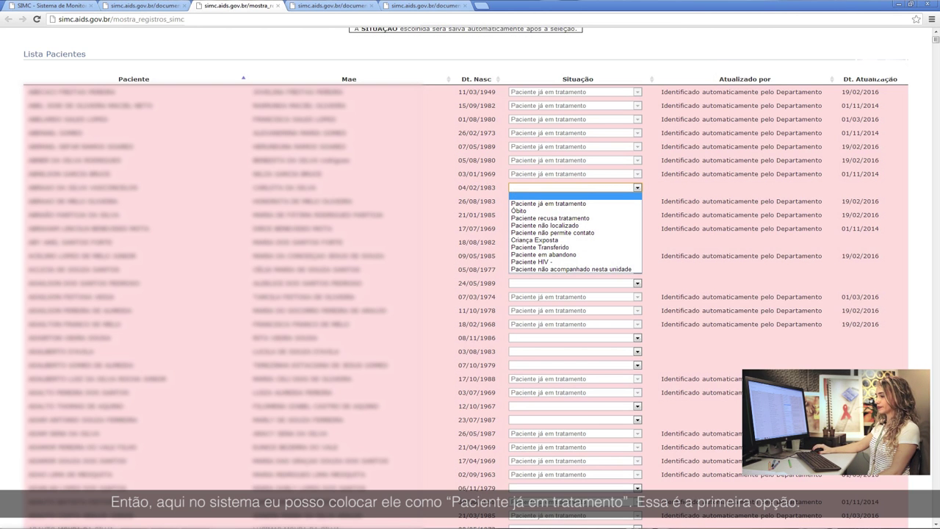
key("Escape")
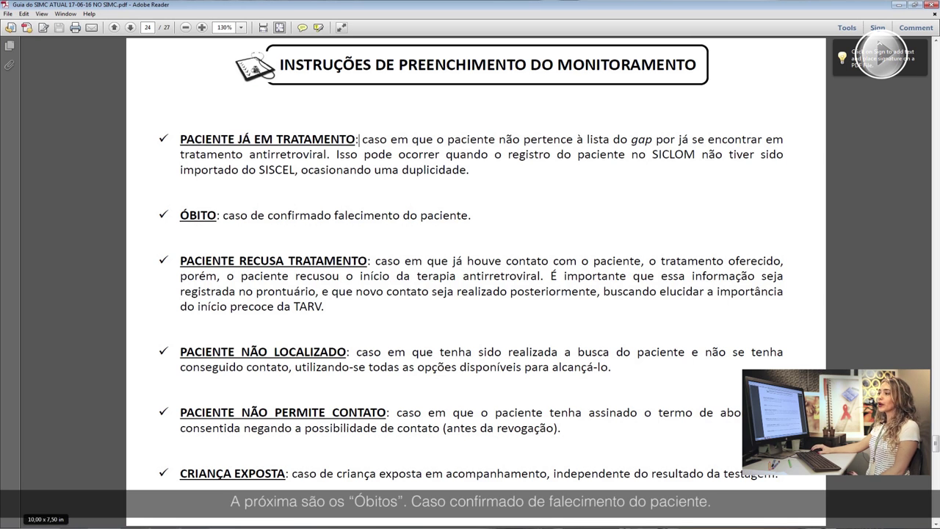